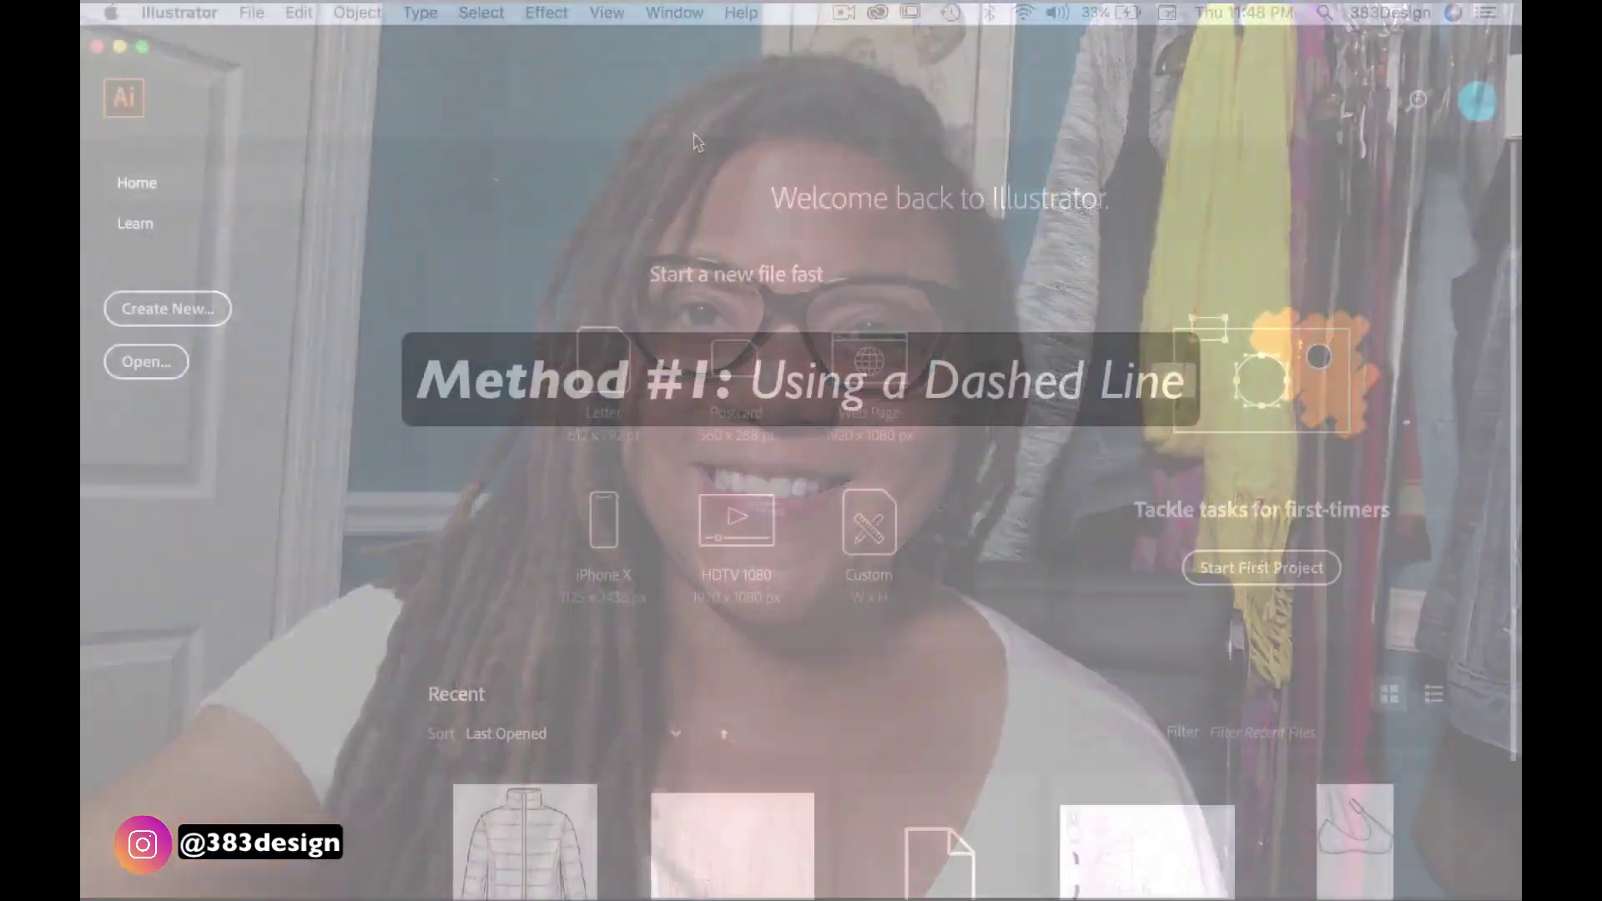
# Open the files short puffer.ai and Long jacket.ai together from the Desktop
pyautogui.click(146, 361)
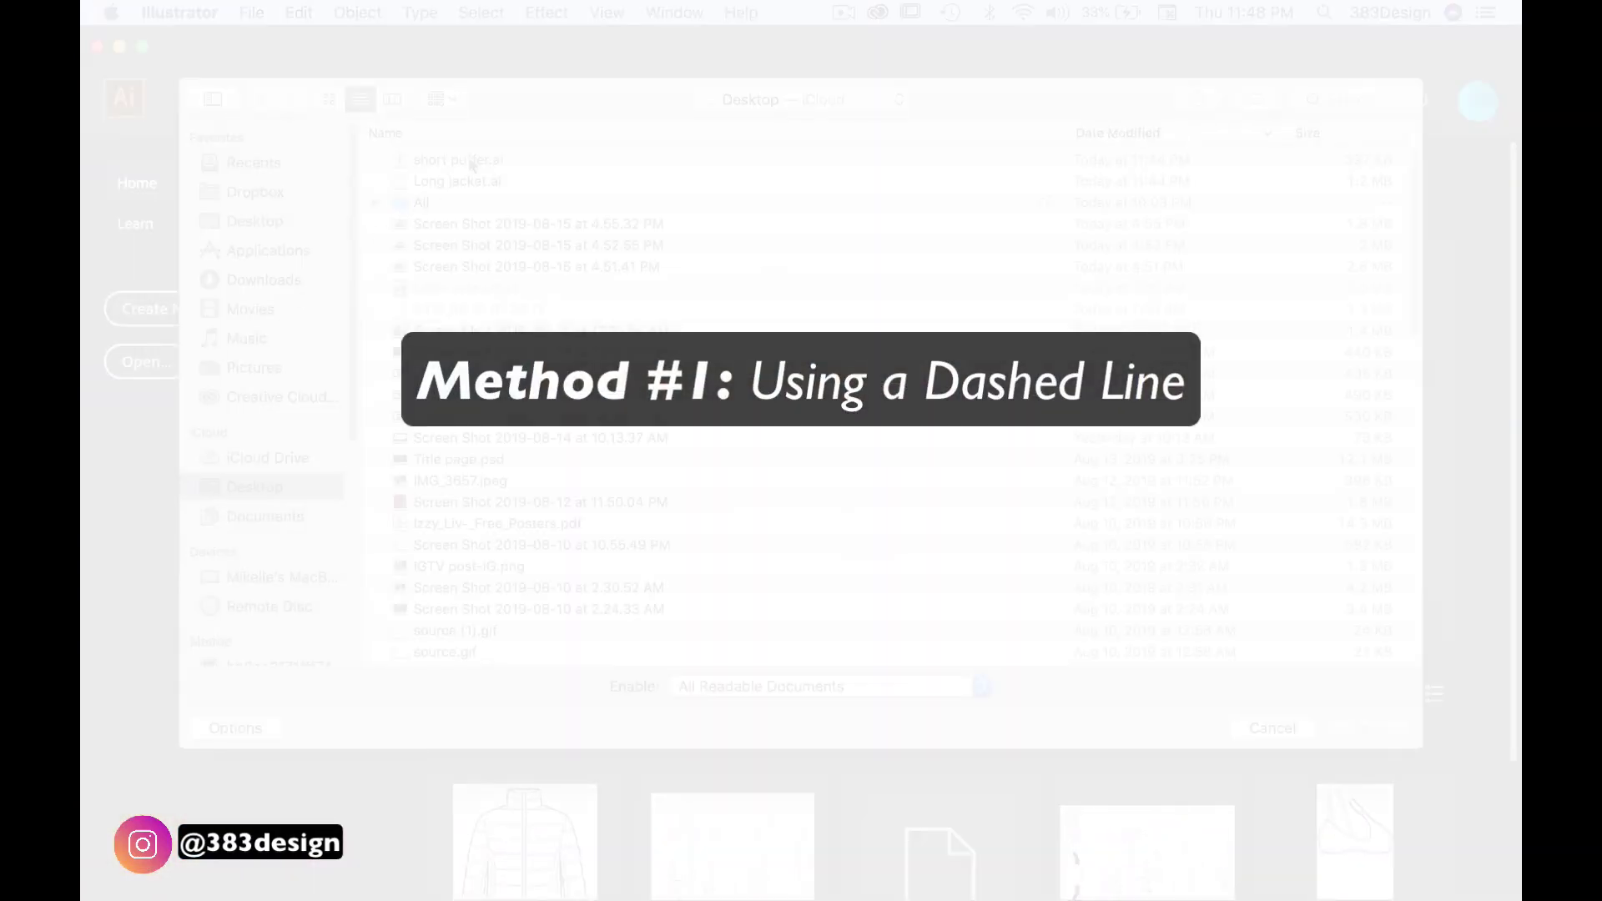
pyautogui.moveTo(472, 164); pyautogui.dragTo(465, 190)
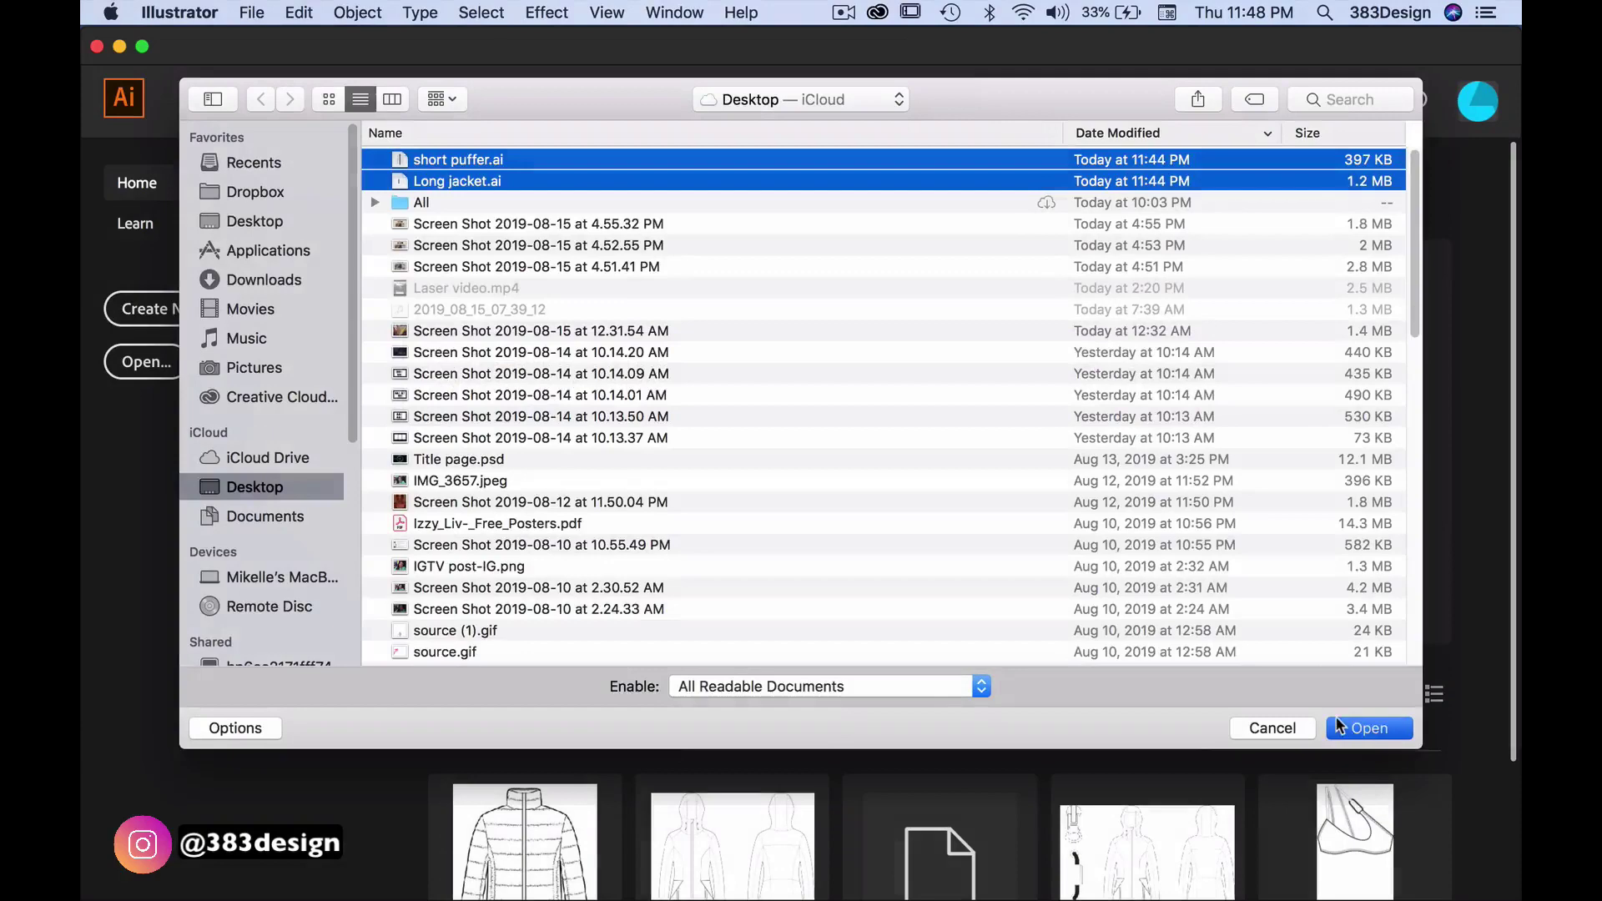
pyautogui.click(1342, 727)
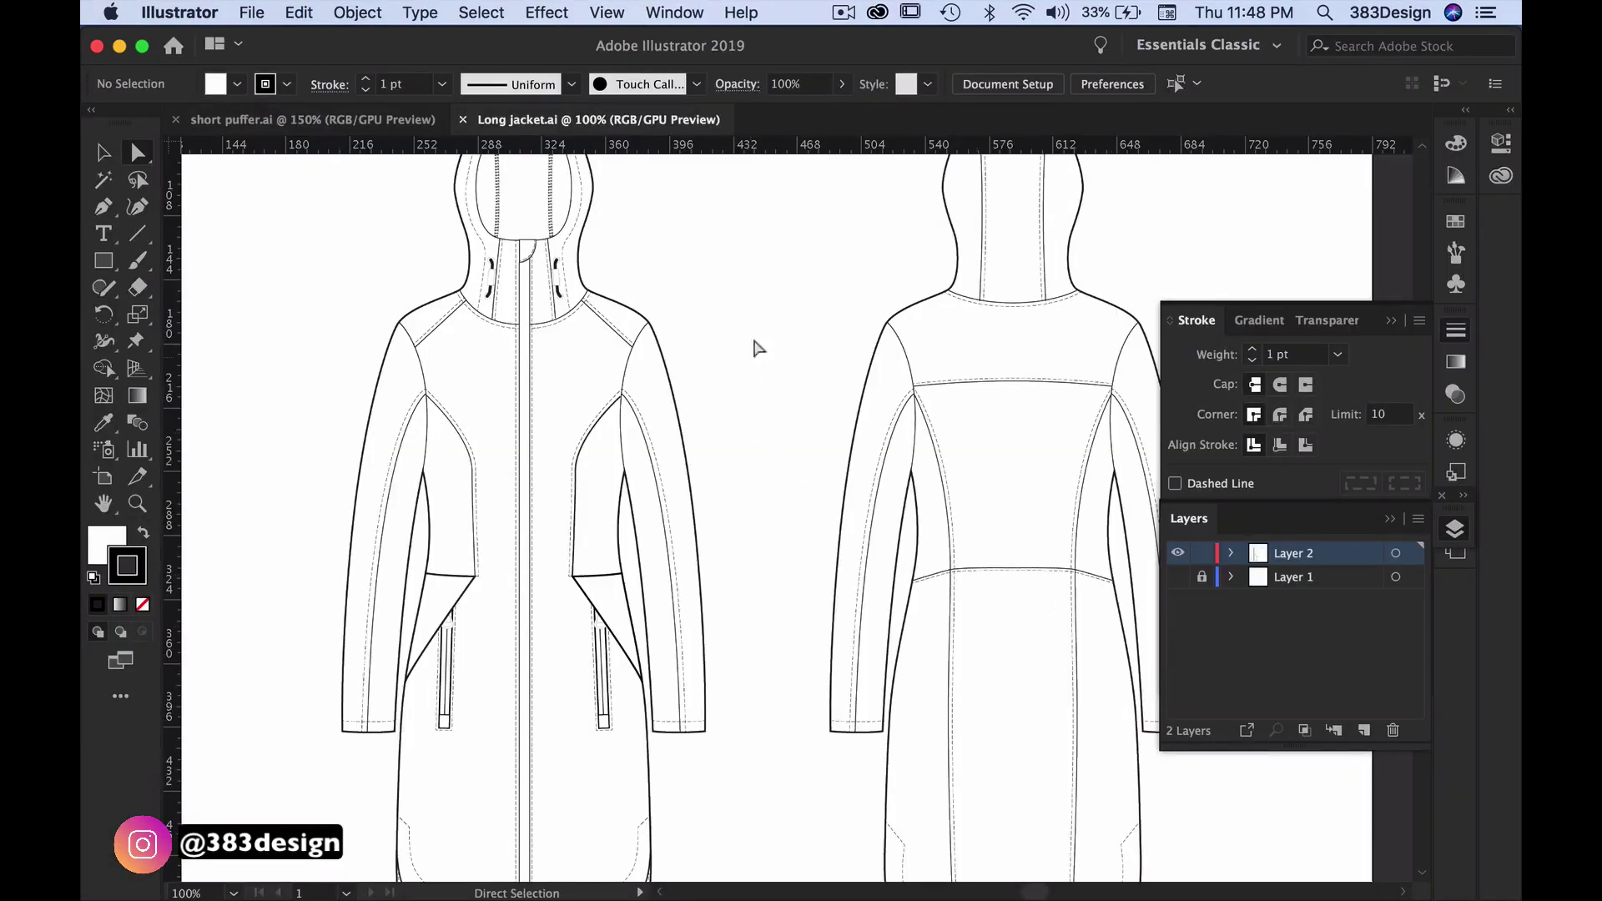
# Remove the fill and draw a straight vertical line down the long jacket's centre-front zipper opening, from neck to hem
pyautogui.moveTo(755, 307); pyautogui.dragTo(808, 418)
pyautogui.moveTo(338, 555); pyautogui.dragTo(339, 414)
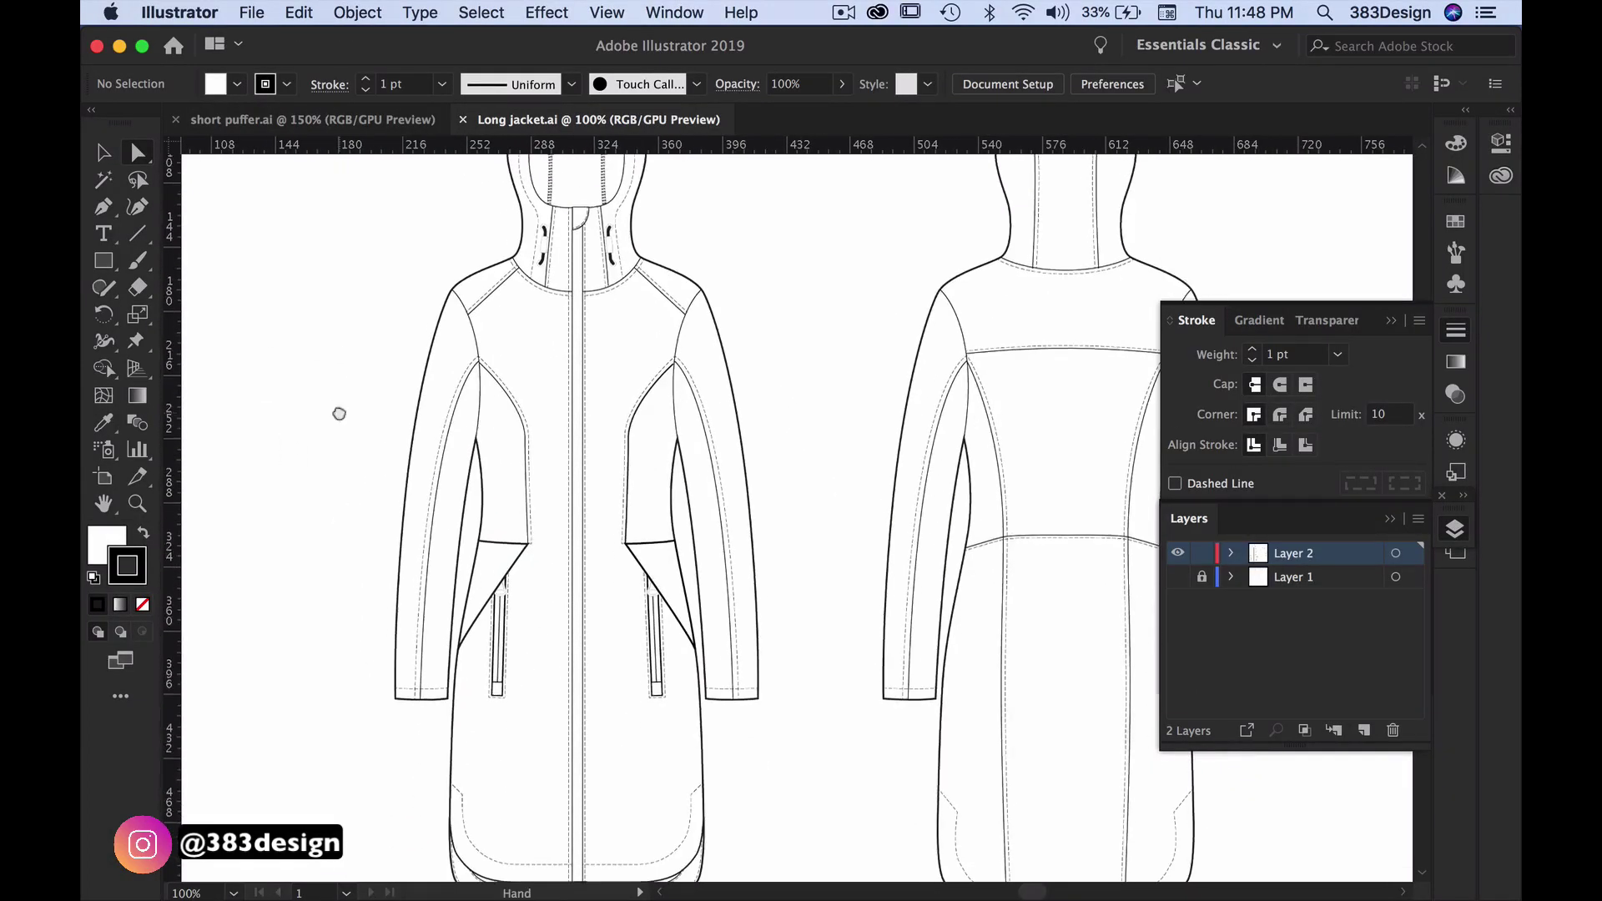
pyautogui.click(107, 544)
pyautogui.click(143, 604)
pyautogui.click(130, 236)
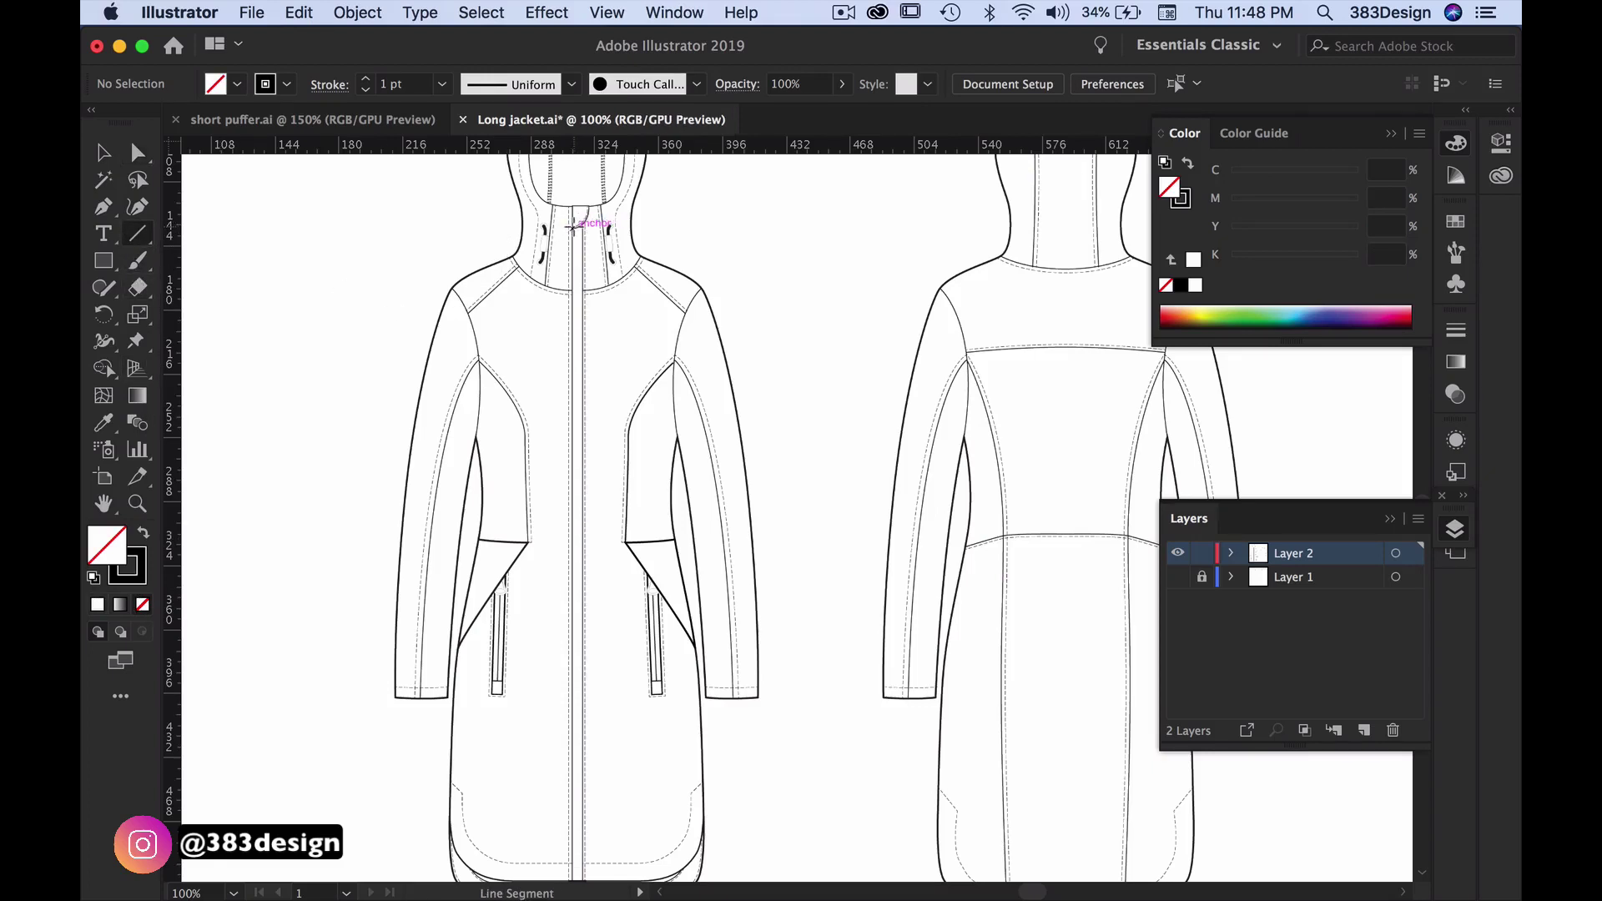
pyautogui.moveTo(571, 227); pyautogui.dragTo(572, 870)
# Increase the zipper line's stroke weight to 4 pt
pyautogui.click(1461, 332)
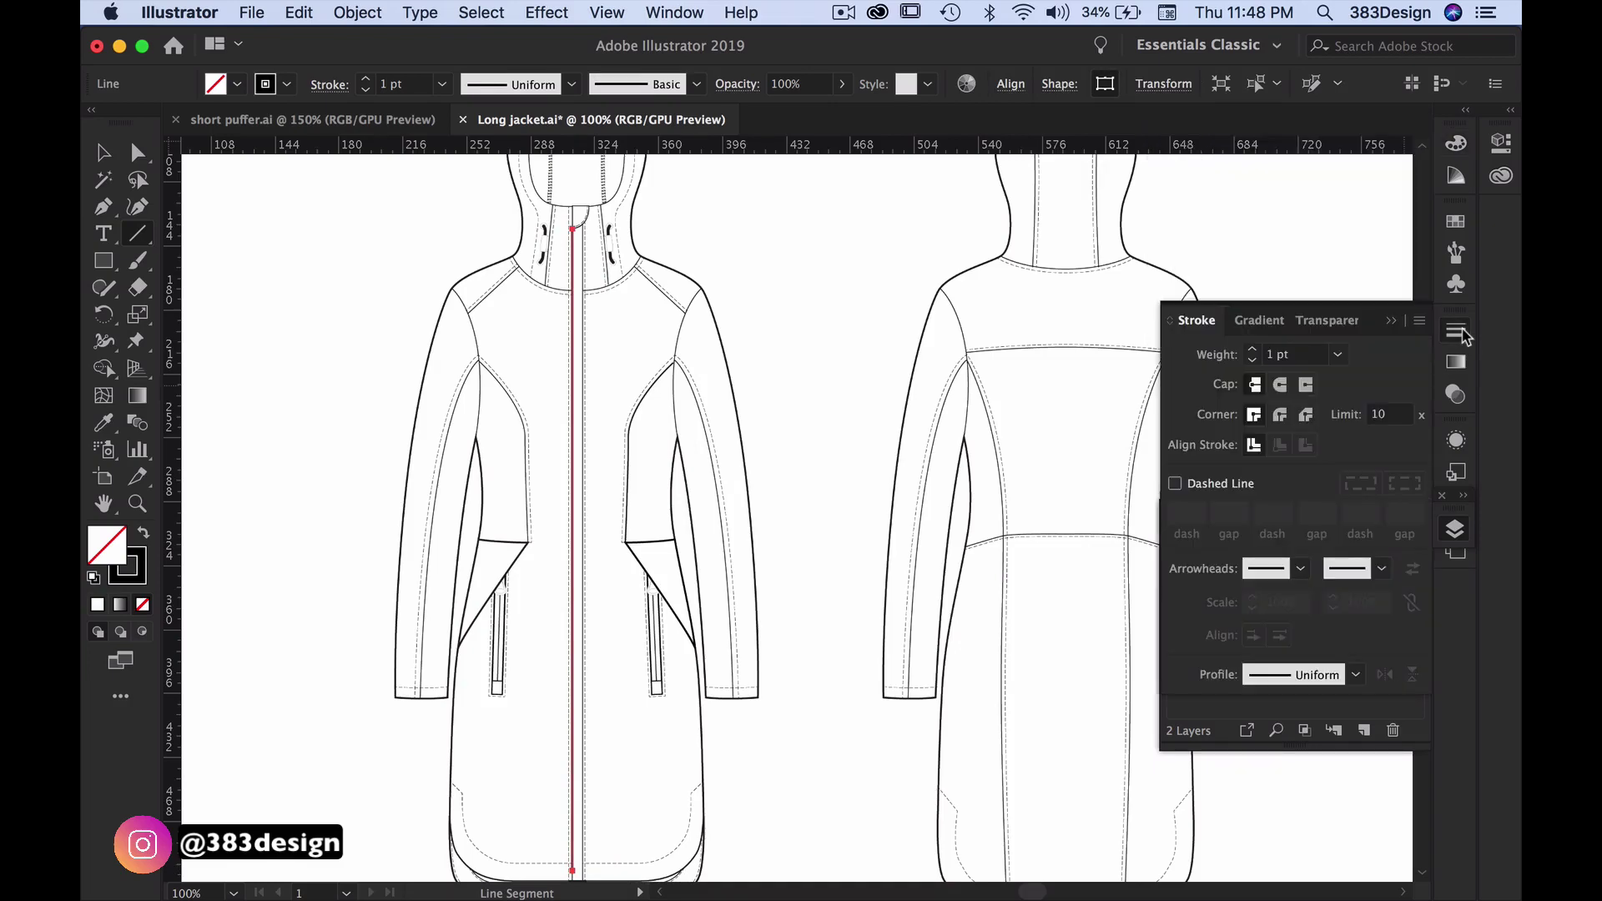
pyautogui.click(1252, 350)
pyautogui.click(1253, 350)
pyautogui.click(1253, 351)
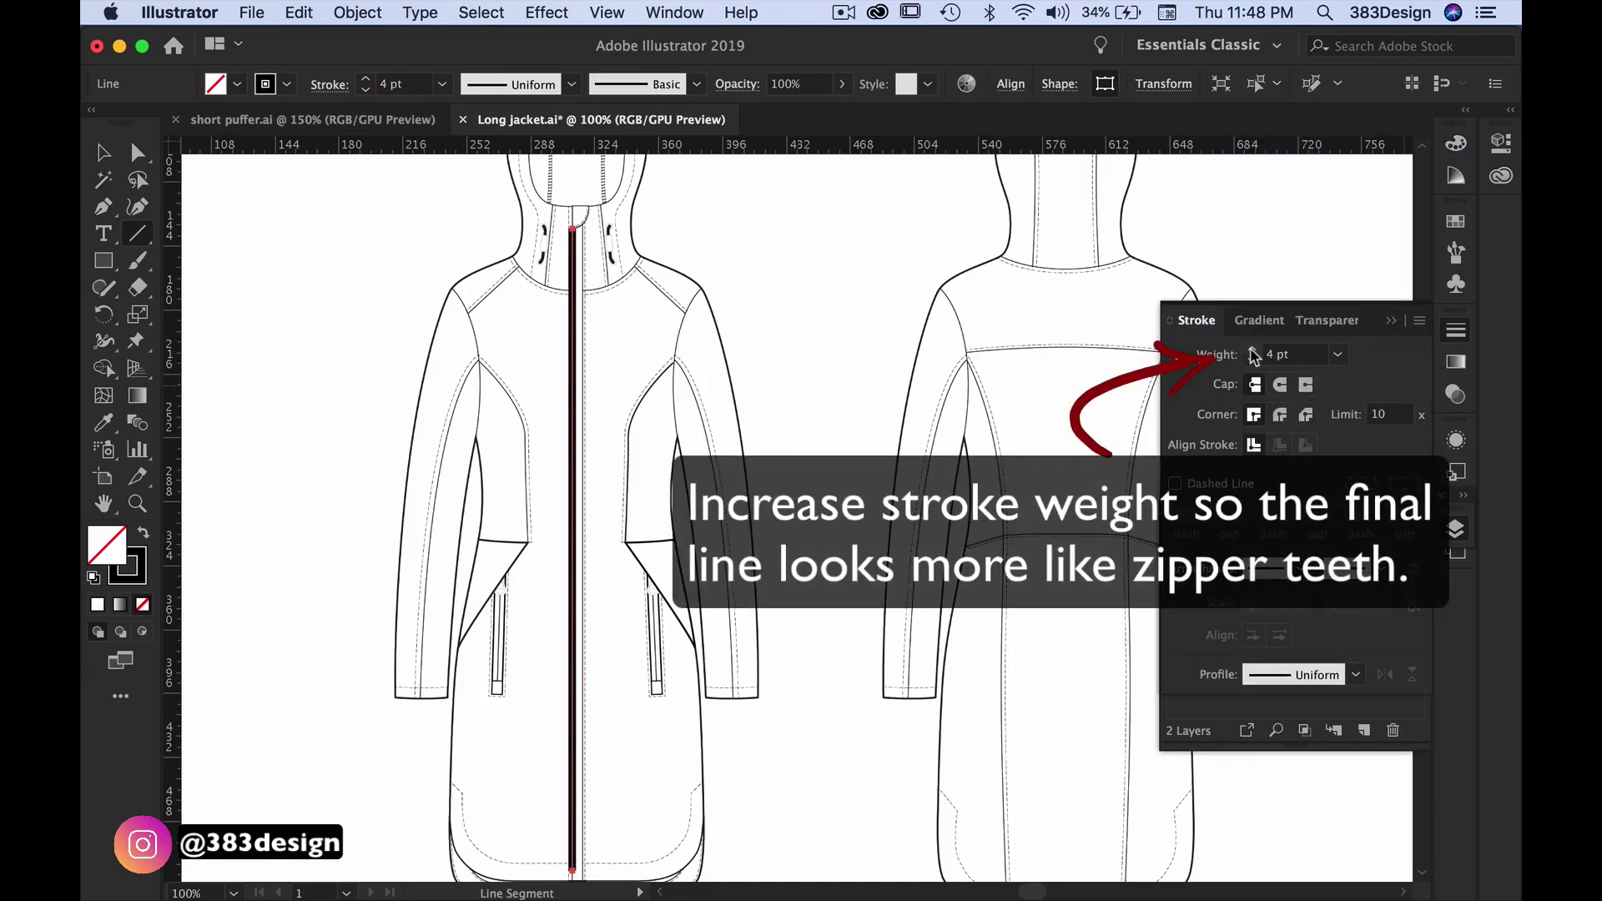
# Make the zipper line dashed with a 1 pt dash and an empty gap value, then deselect it
pyautogui.click(1176, 485)
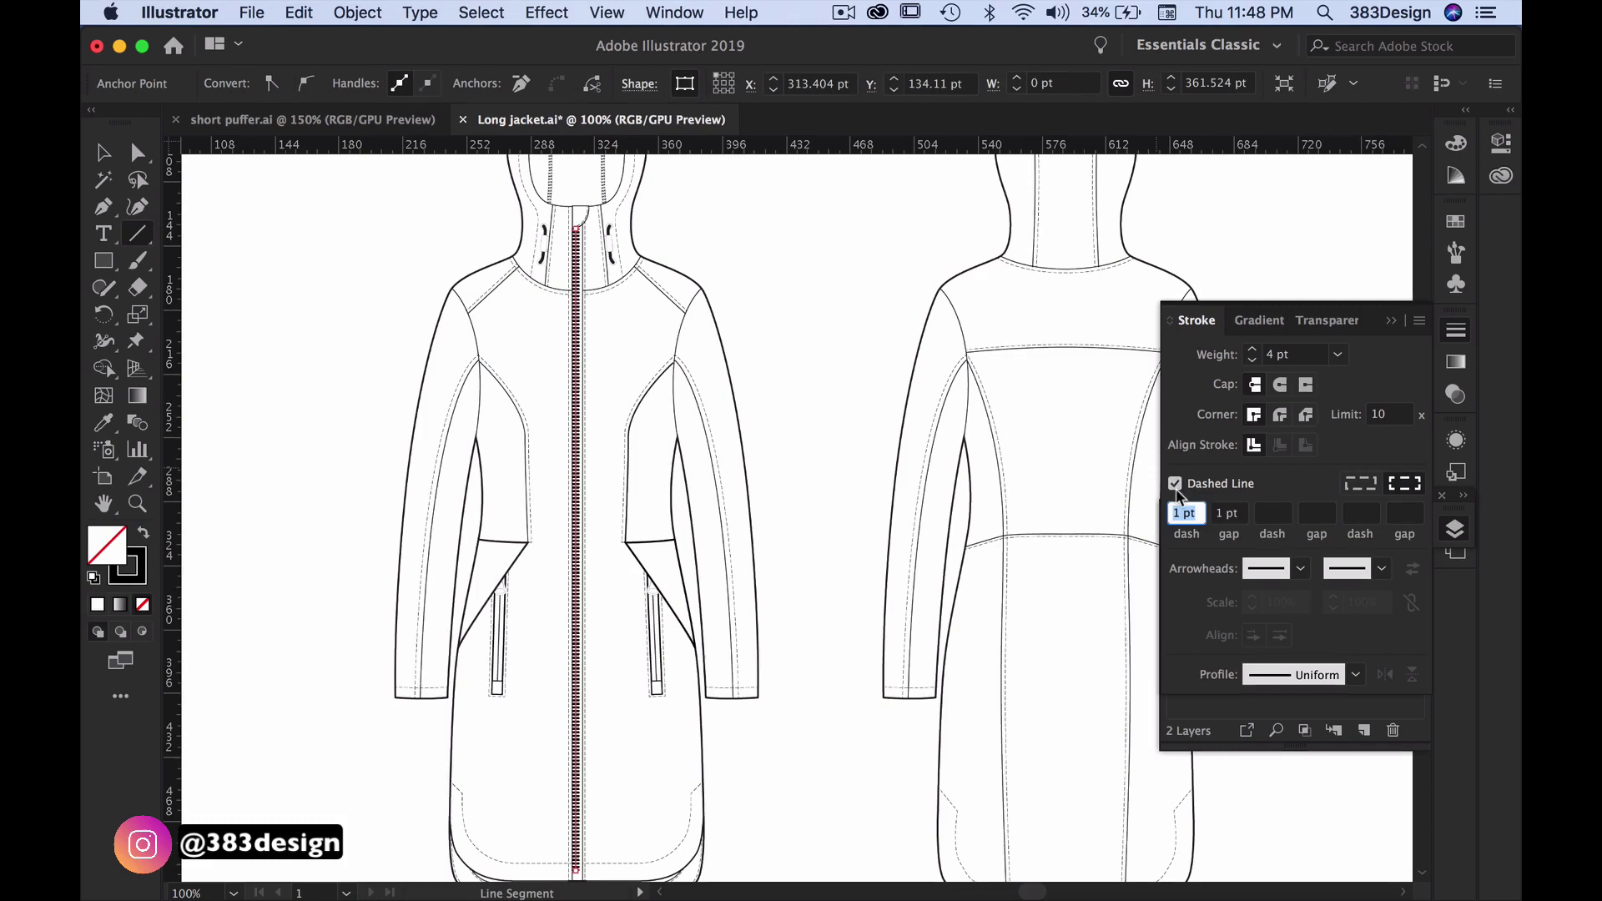
pyautogui.moveTo(1215, 515); pyautogui.dragTo(1249, 515)
pyautogui.press('BackSpace')
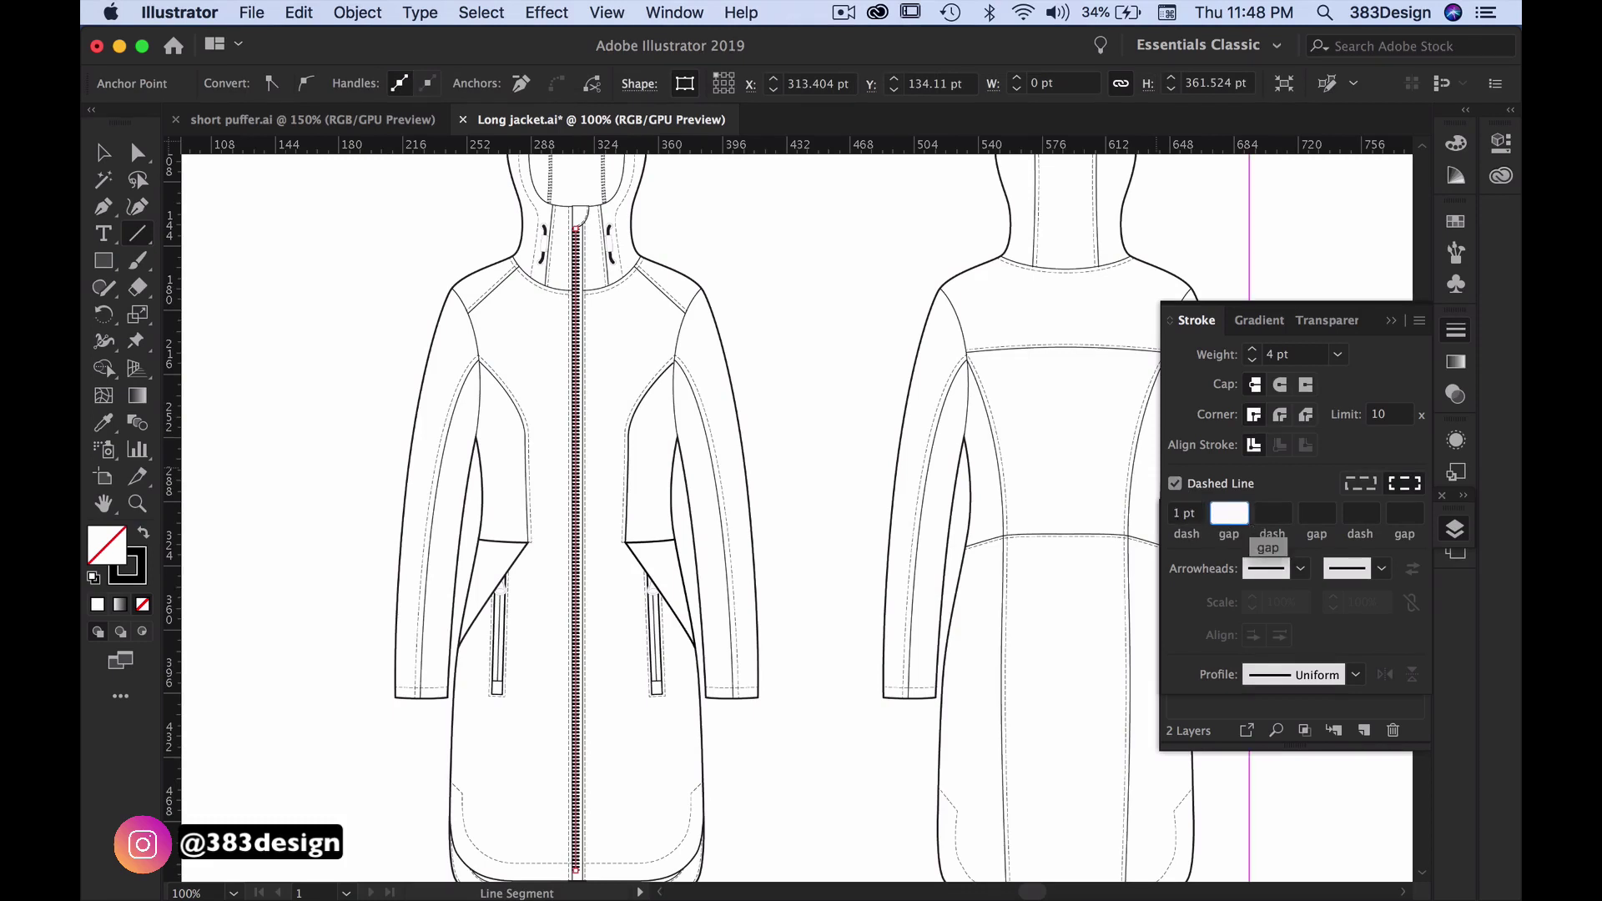
pyautogui.hotkey('shift', 'Tab')
pyautogui.keyDown('super'); pyautogui.click(880, 401); pyautogui.keyUp('super')
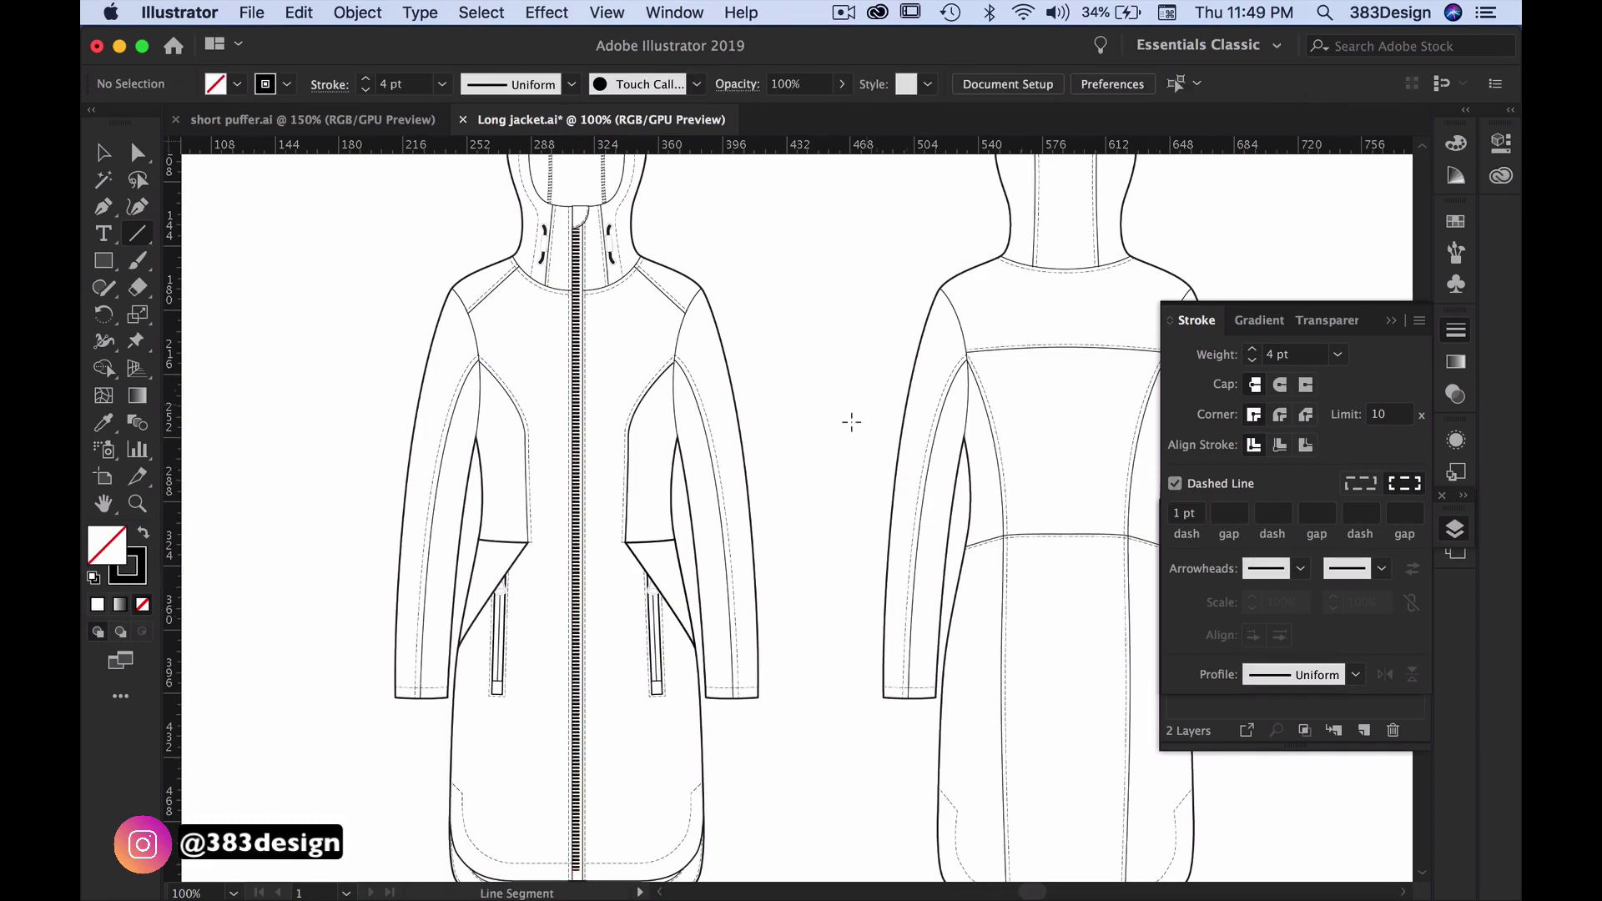
# Nudge the second 3 pt dashed line sideways and slightly down so the two rows of zipper teeth interlock
pyautogui.press('super+space')
pyautogui.moveTo(514, 338); pyautogui.dragTo(623, 490)
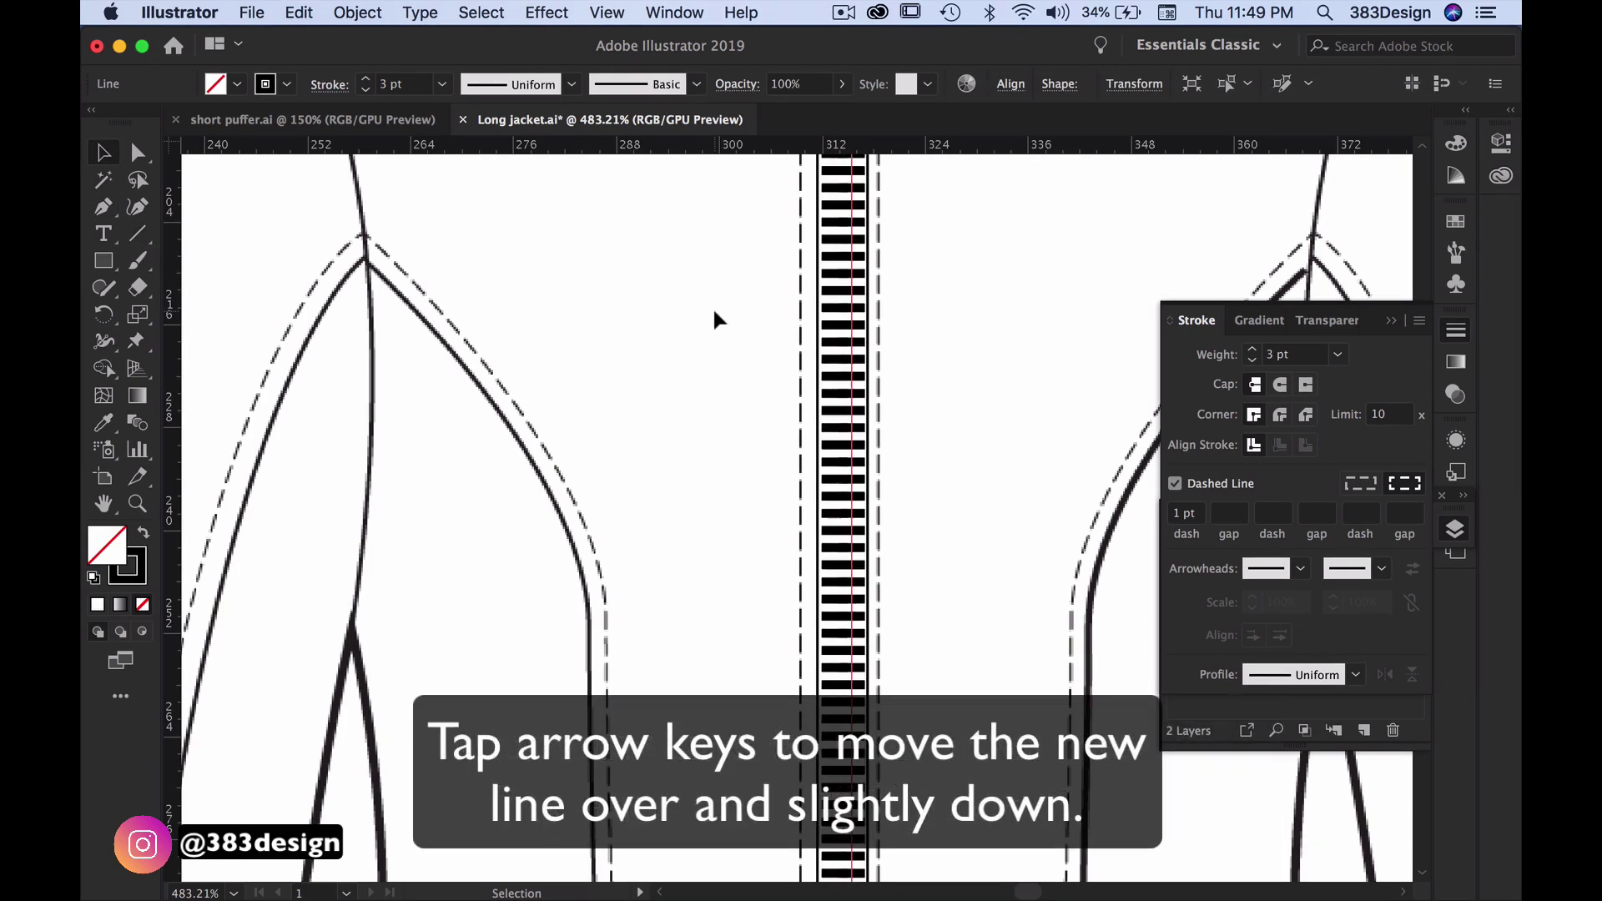
pyautogui.press('Right')
pyautogui.press('Right')
pyautogui.press('super+space')
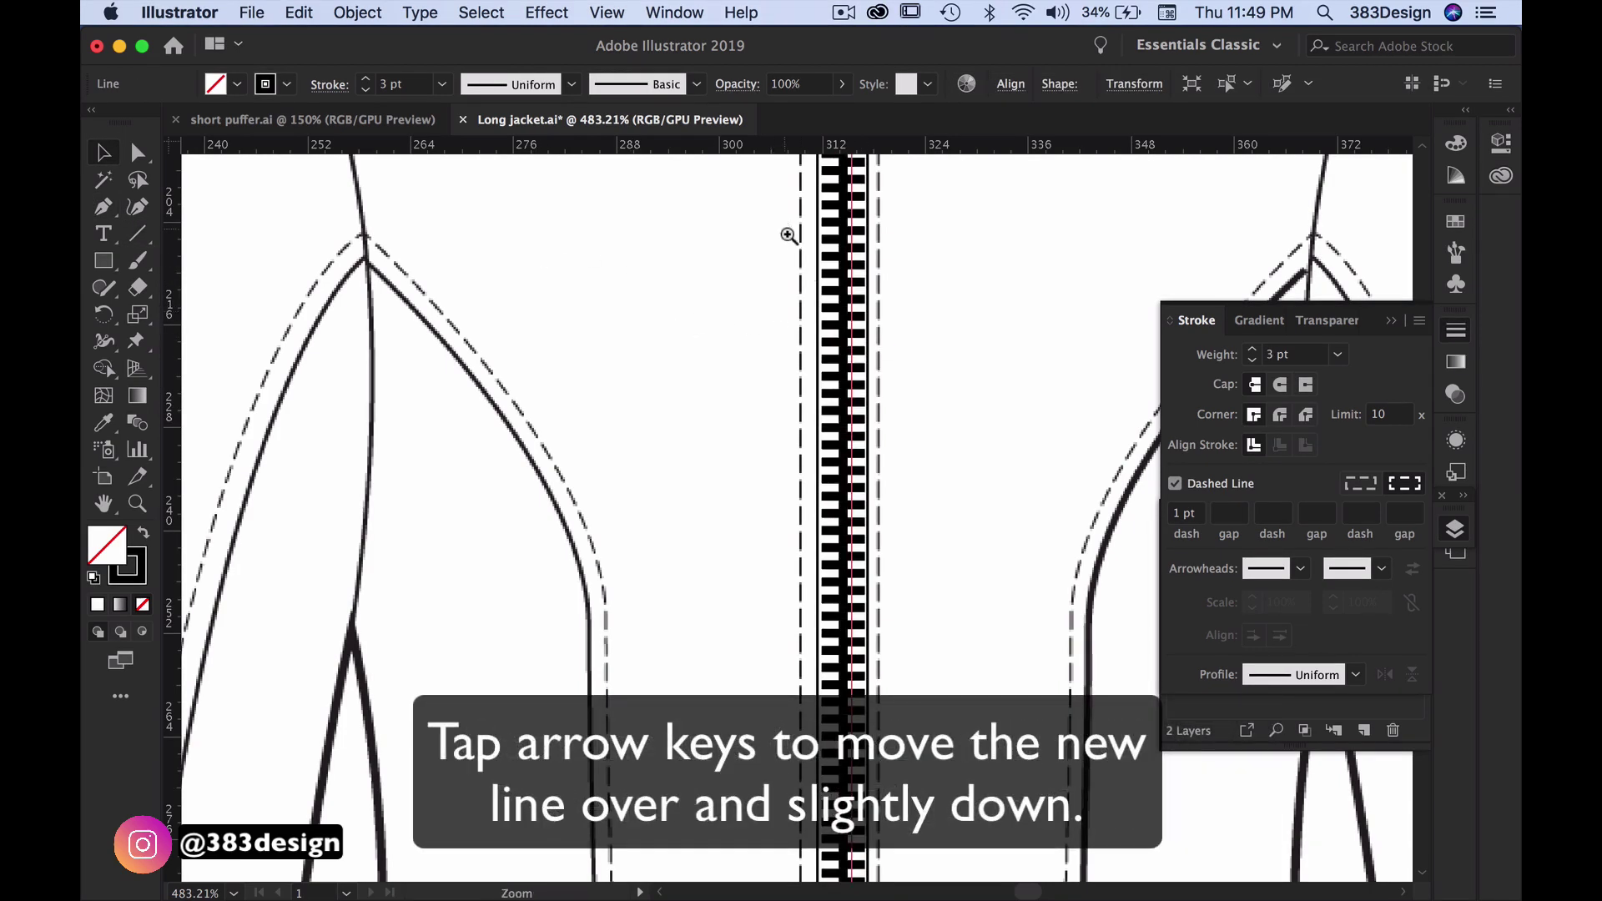
pyautogui.moveTo(789, 234); pyautogui.dragTo(809, 349)
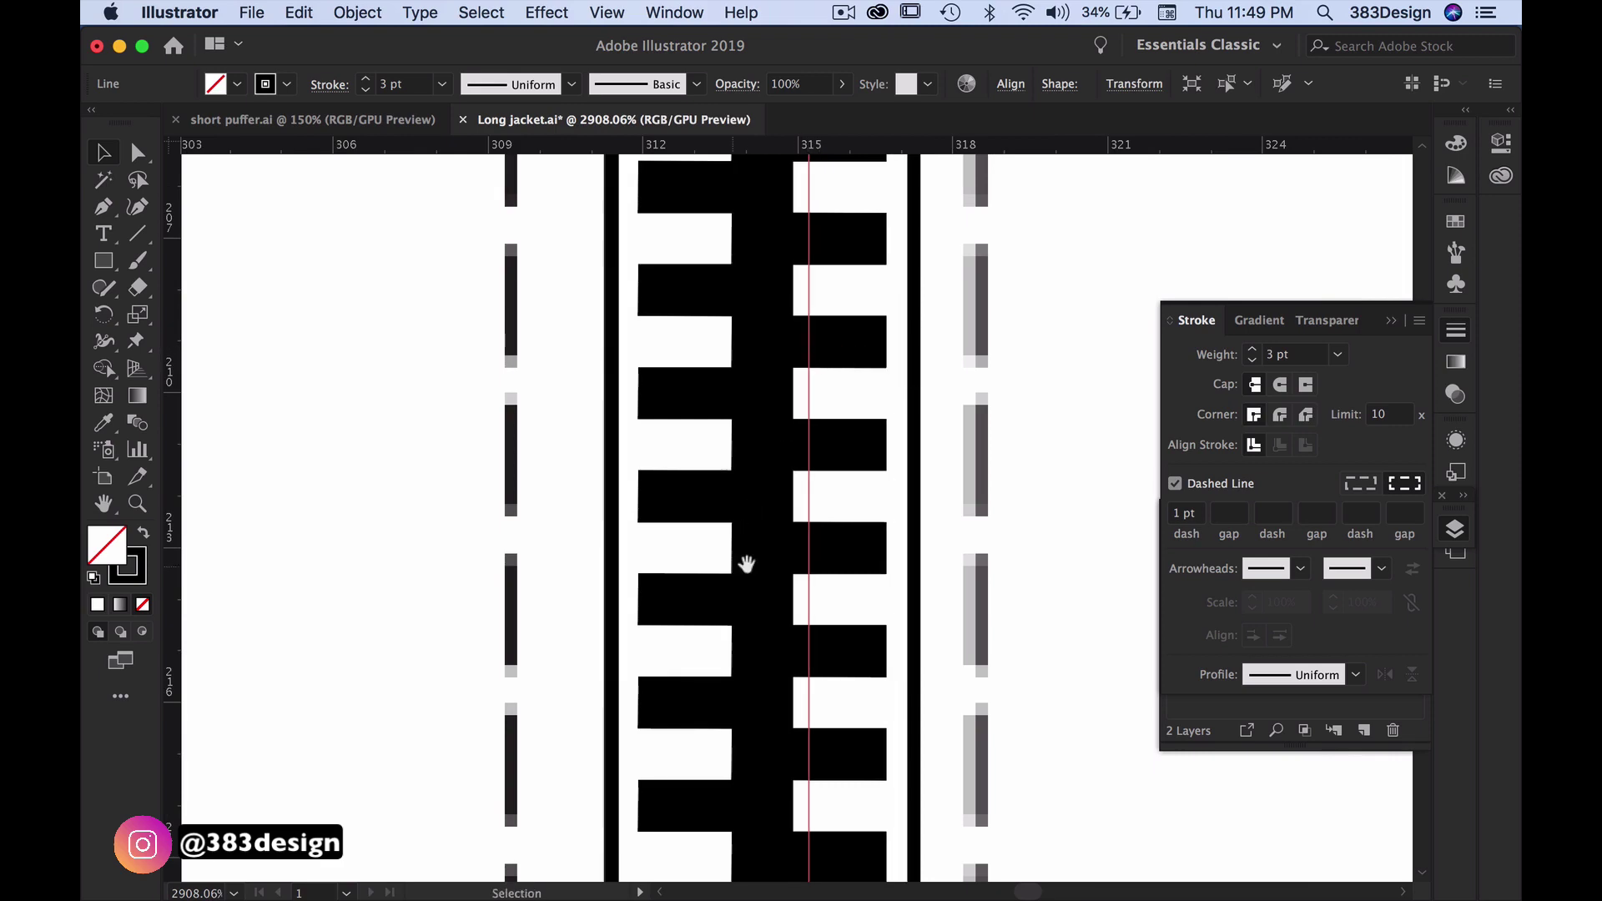
# Check how the interlocking dashed zipper teeth look along the front of the long jacket
pyautogui.keyDown('alt'); pyautogui.keyDown('super'); pyautogui.click(822, 537); pyautogui.keyUp('super'); pyautogui.keyUp('alt')
pyautogui.keyDown('alt'); pyautogui.keyDown('super'); pyautogui.click(823, 536); pyautogui.keyUp('super'); pyautogui.keyUp('alt')
pyautogui.keyDown('alt'); pyautogui.keyDown('super'); pyautogui.click(823, 536); pyautogui.keyUp('super'); pyautogui.keyUp('alt')
pyautogui.keyDown('alt'); pyautogui.keyDown('super'); pyautogui.click(823, 537); pyautogui.keyUp('super'); pyautogui.keyUp('alt')
pyautogui.keyDown('alt'); pyautogui.keyDown('super'); pyautogui.click(822, 537); pyautogui.keyUp('super'); pyautogui.keyUp('alt')
pyautogui.keyDown('alt'); pyautogui.keyDown('super'); pyautogui.click(823, 536); pyautogui.keyUp('super'); pyautogui.keyUp('alt')
pyautogui.keyDown('alt'); pyautogui.keyDown('super'); pyautogui.click(823, 536); pyautogui.keyUp('super'); pyautogui.keyUp('alt')
pyautogui.keyDown('alt'); pyautogui.keyDown('super'); pyautogui.click(822, 536); pyautogui.keyUp('super'); pyautogui.keyUp('alt')
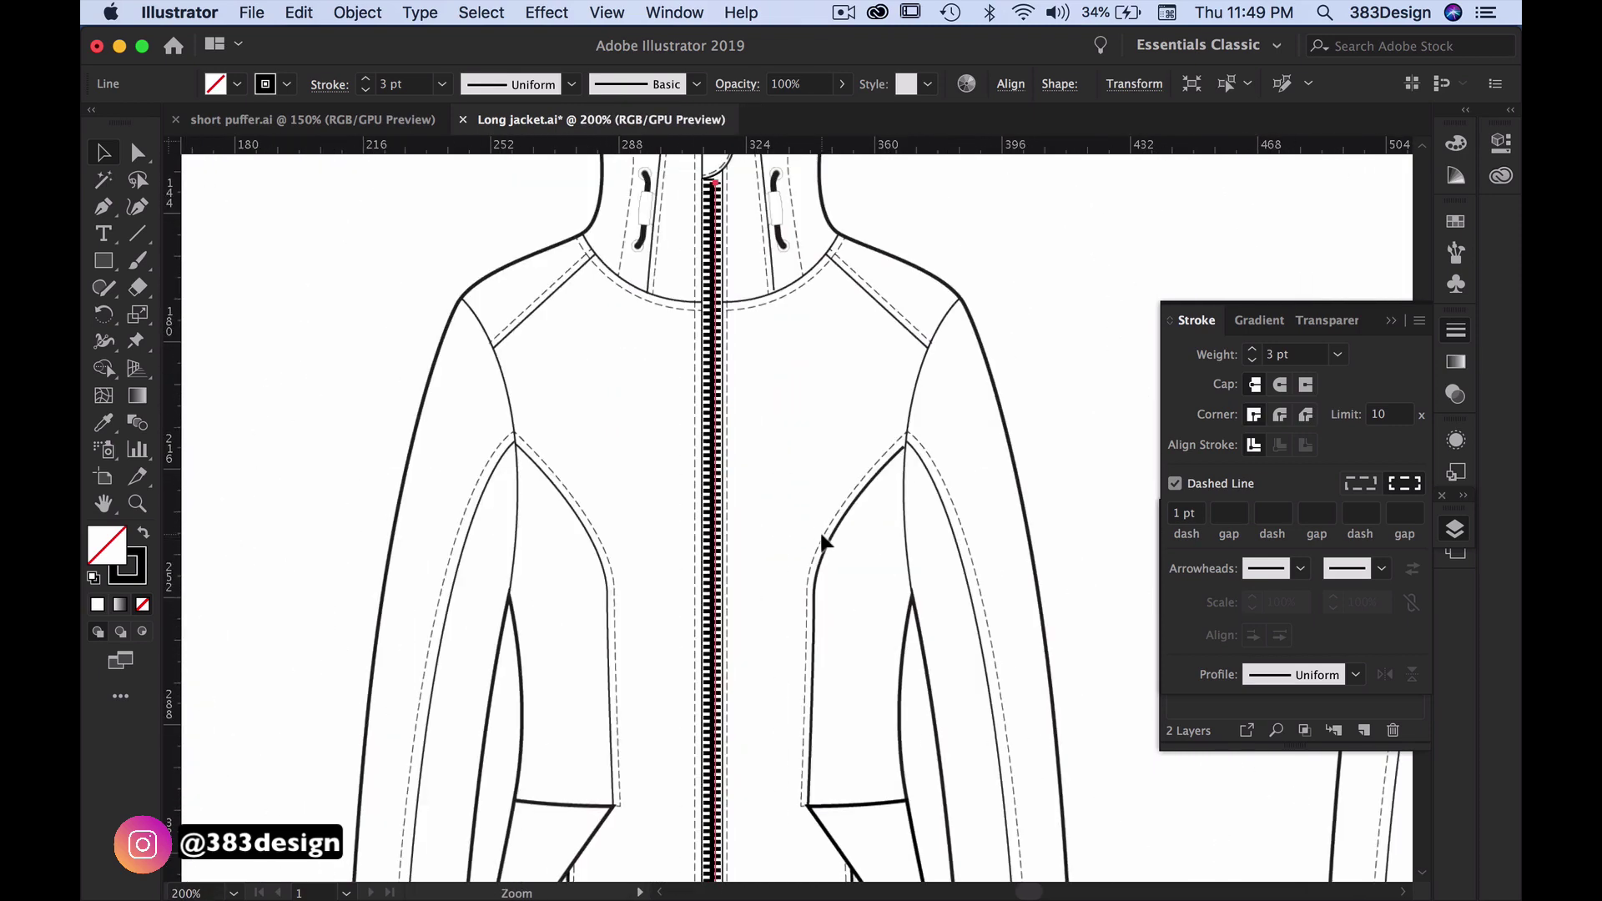
pyautogui.click(1110, 325)
pyautogui.press('space')
pyautogui.moveTo(885, 557); pyautogui.dragTo(894, 455)
pyautogui.keyDown('alt'); pyautogui.keyDown('super'); pyautogui.click(813, 562); pyautogui.keyUp('super'); pyautogui.keyUp('alt')
pyautogui.press('space')
pyautogui.moveTo(797, 556); pyautogui.dragTo(790, 550)
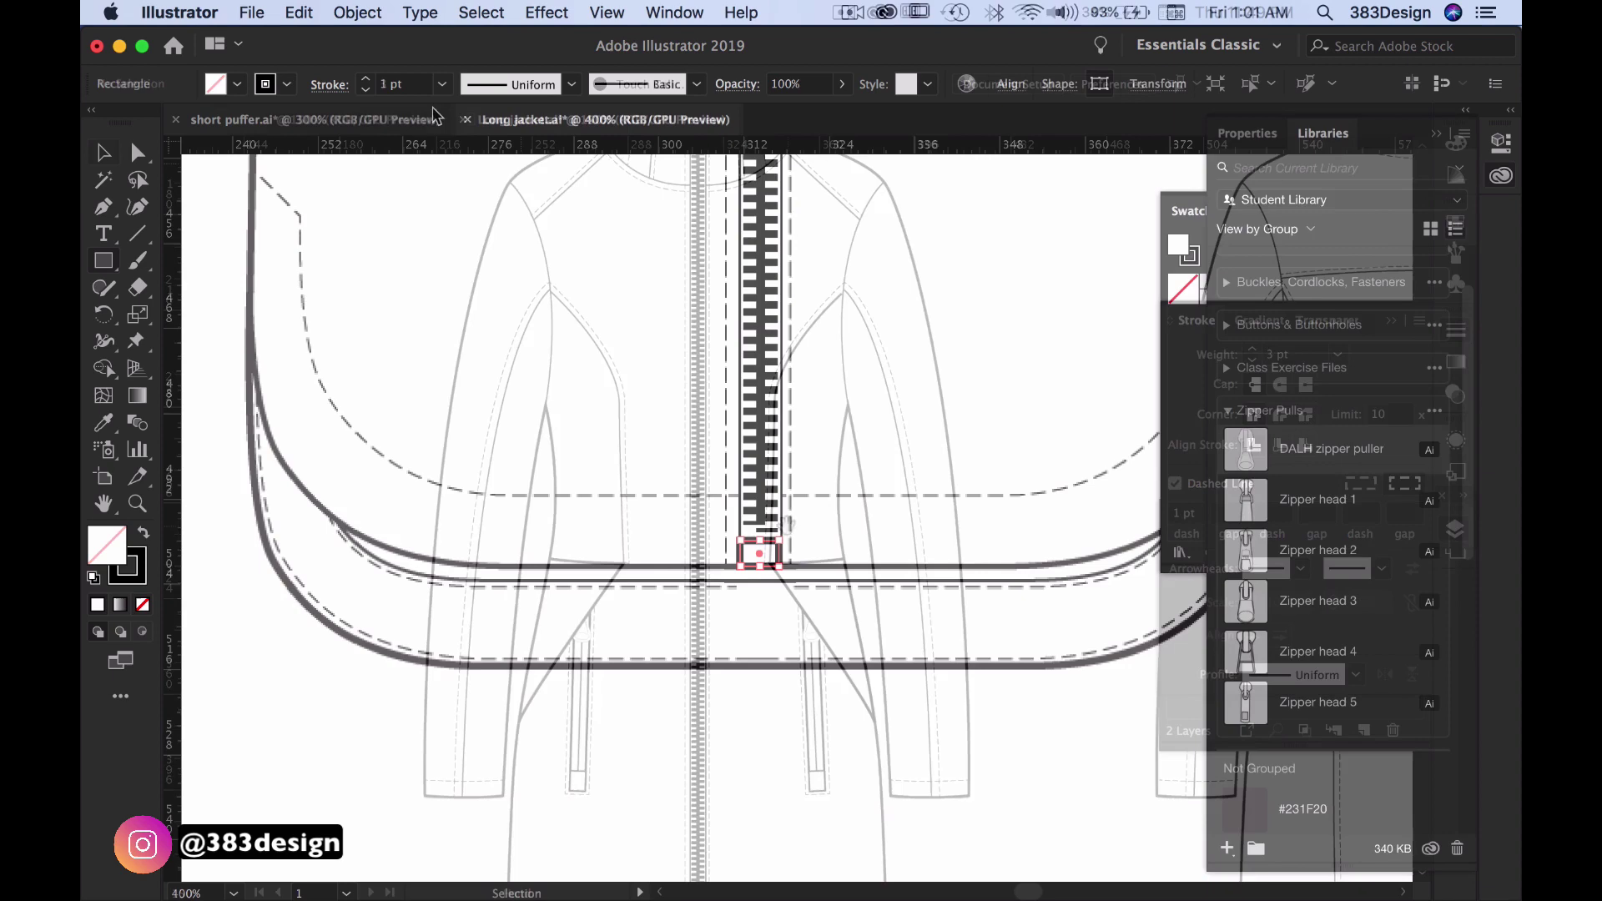
# Extend the lower ends of both dashed teeth lines down into the zipper stop rectangle at the hem
pyautogui.keyDown('super'); pyautogui.click(823, 743); pyautogui.keyUp('super')
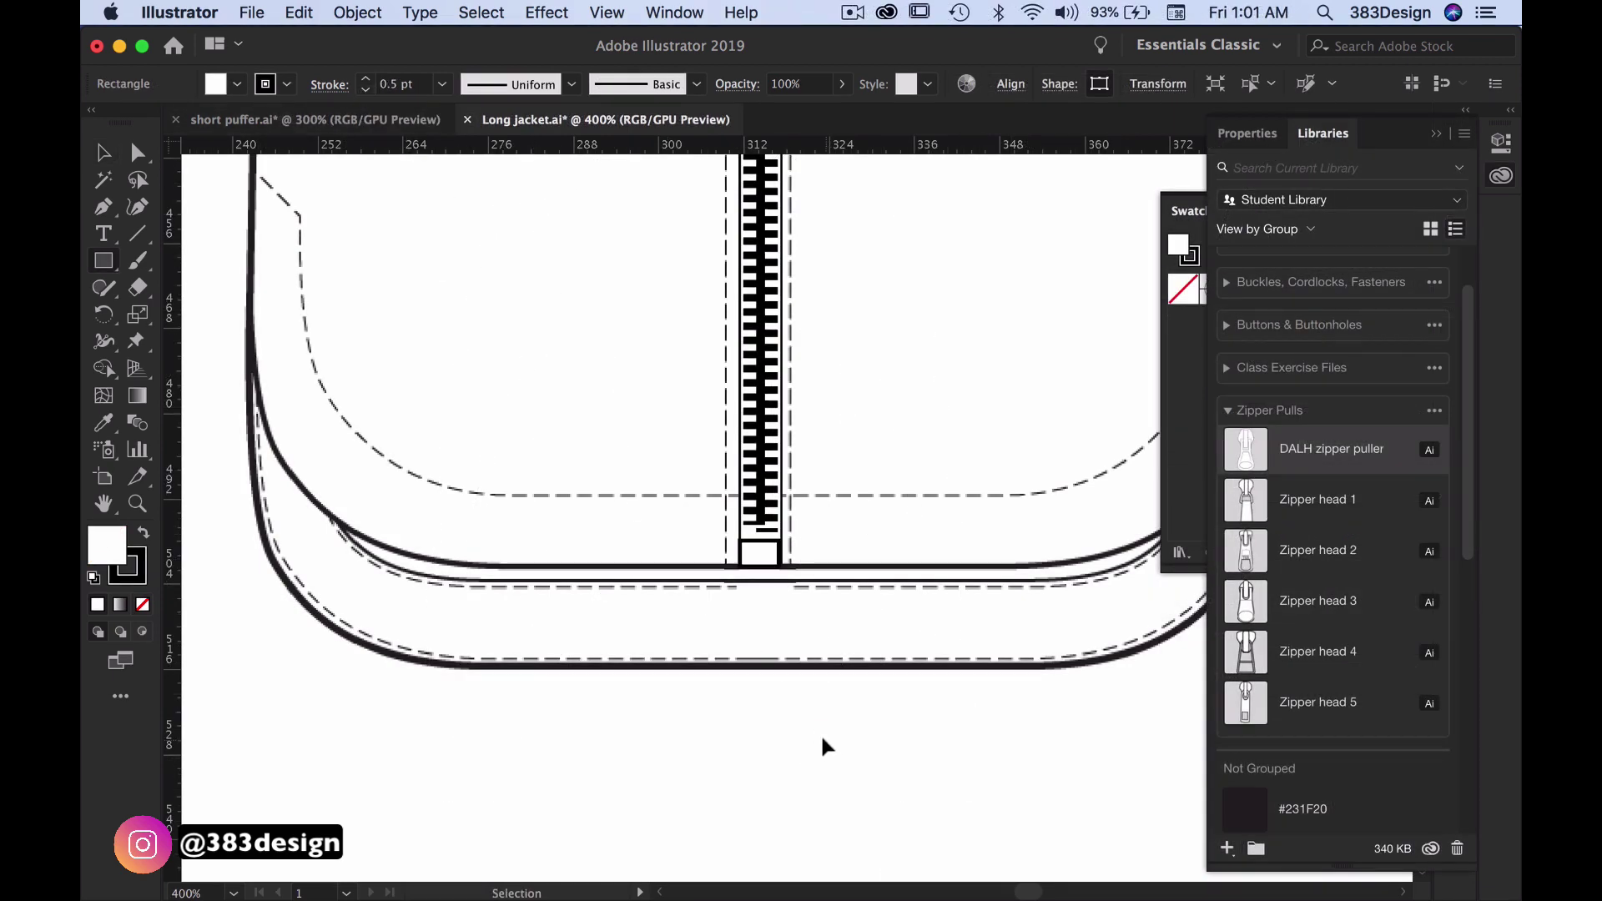
pyautogui.press('a')
pyautogui.press('super+space')
pyautogui.moveTo(715, 438); pyautogui.dragTo(881, 671)
pyautogui.moveTo(701, 443); pyautogui.dragTo(704, 502)
pyautogui.press('super+z')
pyautogui.moveTo(664, 424); pyautogui.dragTo(671, 501)
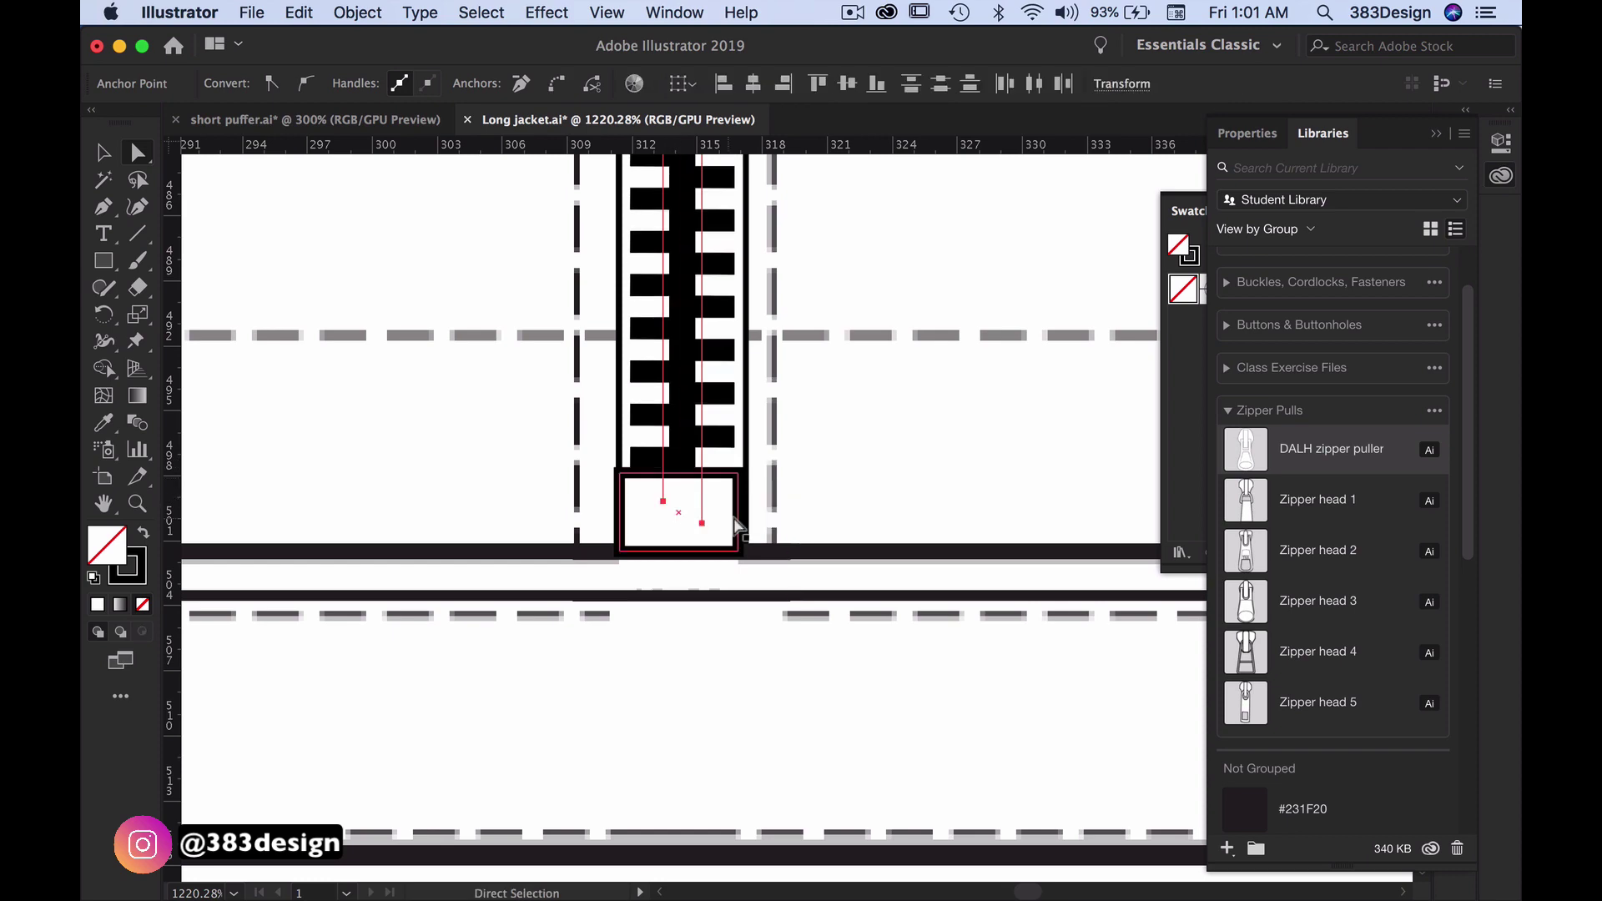
pyautogui.click(726, 515)
pyautogui.click(834, 491)
# Examine the completed dashed-line zipper along the front of the long jacket
pyautogui.press('super+space')
pyautogui.keyDown('alt'); pyautogui.keyDown('super'); pyautogui.click(867, 375); pyautogui.keyUp('super'); pyautogui.keyUp('alt')
pyautogui.keyDown('alt'); pyautogui.keyDown('super'); pyautogui.click(863, 376); pyautogui.keyUp('super'); pyautogui.keyUp('alt')
pyautogui.keyDown('alt'); pyautogui.keyDown('super'); pyautogui.click(859, 376); pyautogui.keyUp('super'); pyautogui.keyUp('alt')
pyautogui.keyDown('alt'); pyautogui.keyDown('super'); pyautogui.click(851, 374); pyautogui.keyUp('super'); pyautogui.keyUp('alt')
pyautogui.keyDown('alt'); pyautogui.keyDown('super'); pyautogui.click(839, 372); pyautogui.keyUp('super'); pyautogui.keyUp('alt')
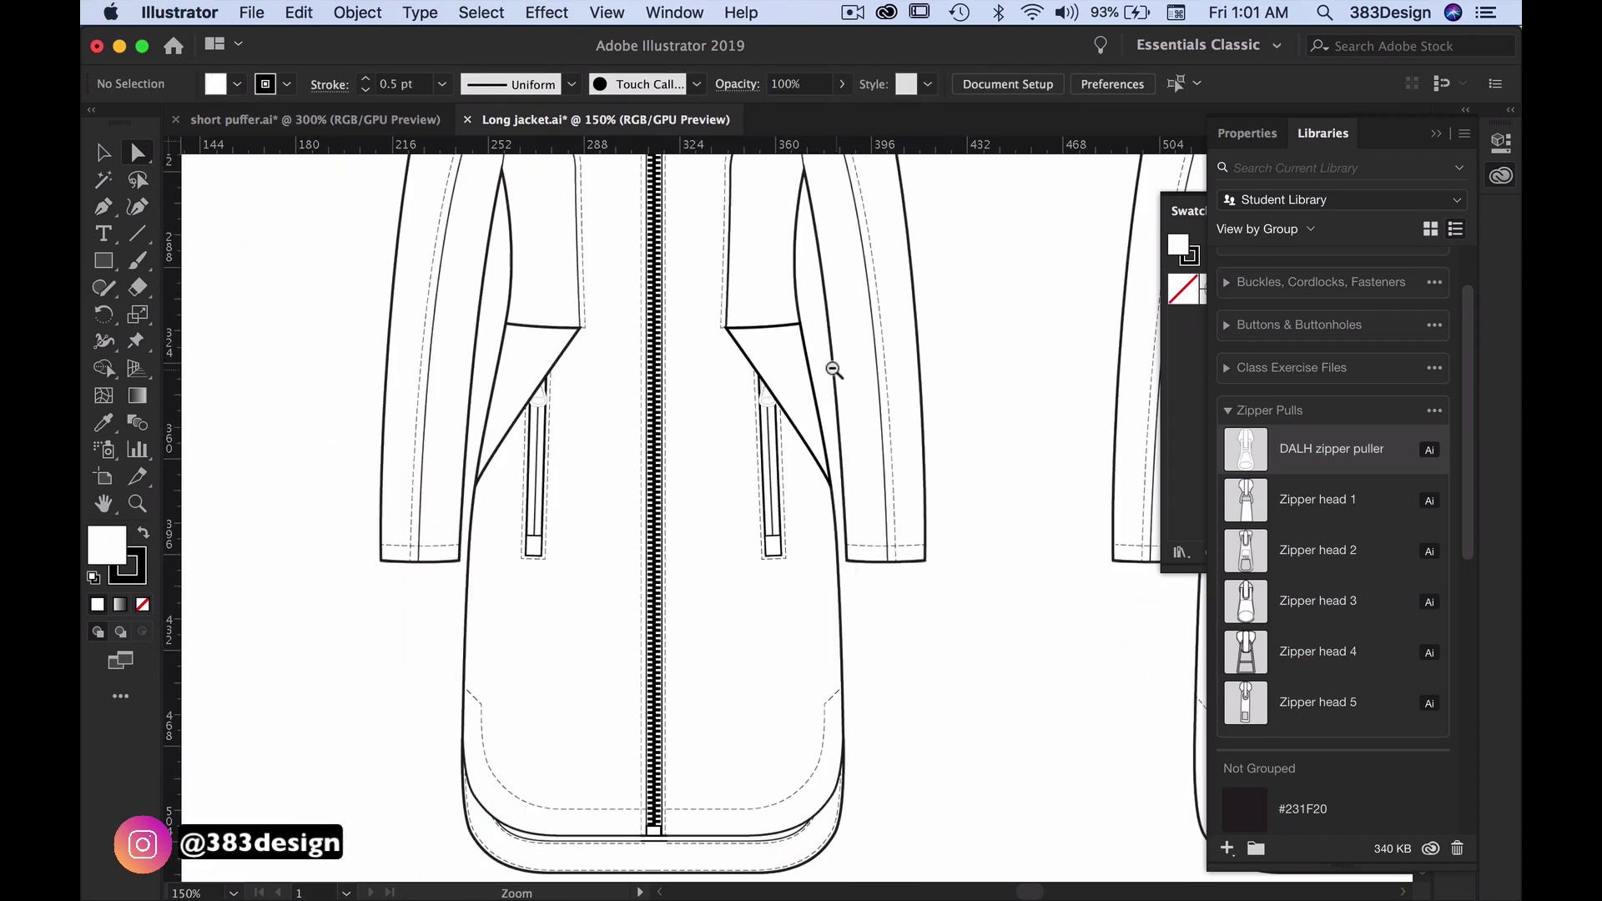
pyautogui.scroll(3, 847, 468)
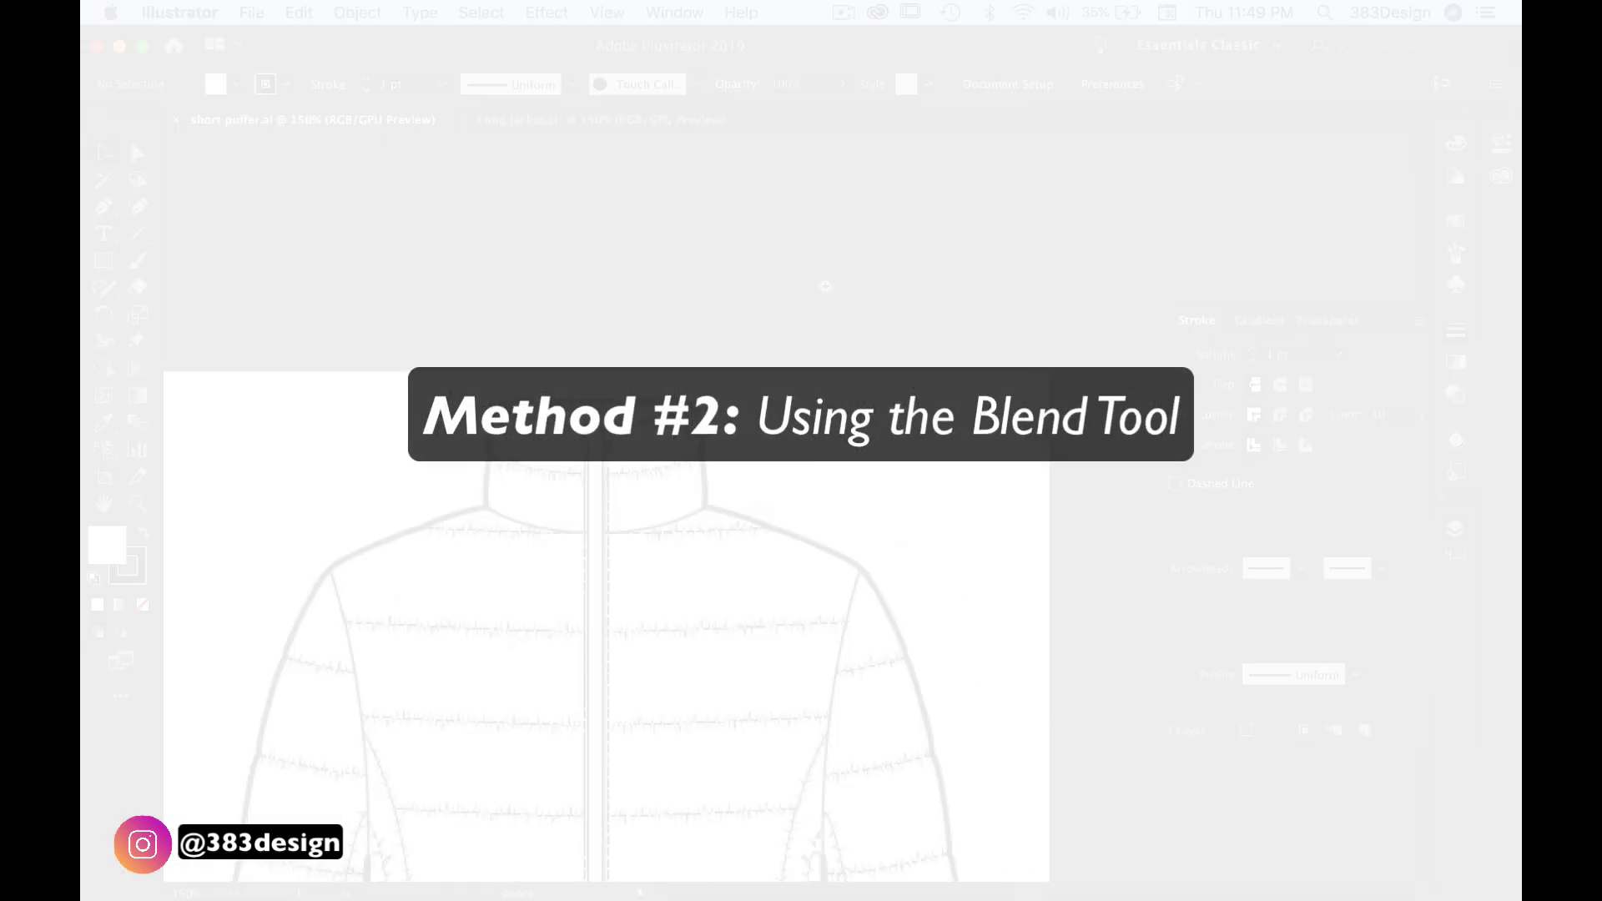
# Draw a tiny white rectangle above the short puffer's artboard and set its stroke weight to 0.25 pt
pyautogui.keyDown('super'); pyautogui.click(626, 484); pyautogui.keyUp('super')
pyautogui.keyDown('super'); pyautogui.click(580, 527); pyautogui.keyUp('super')
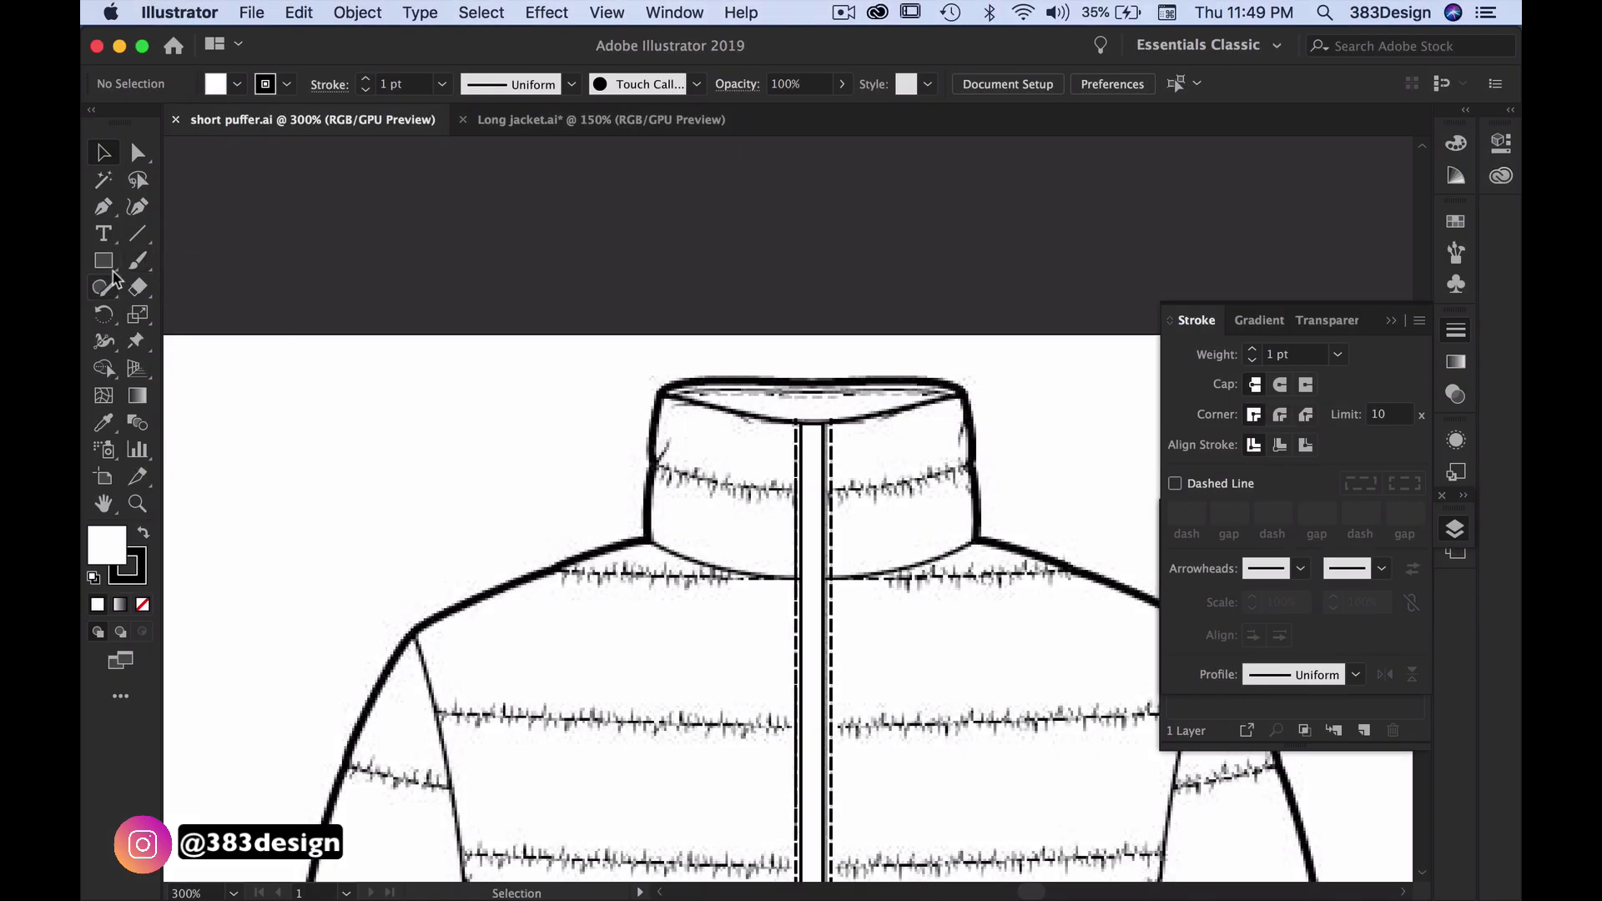
pyautogui.click(111, 269)
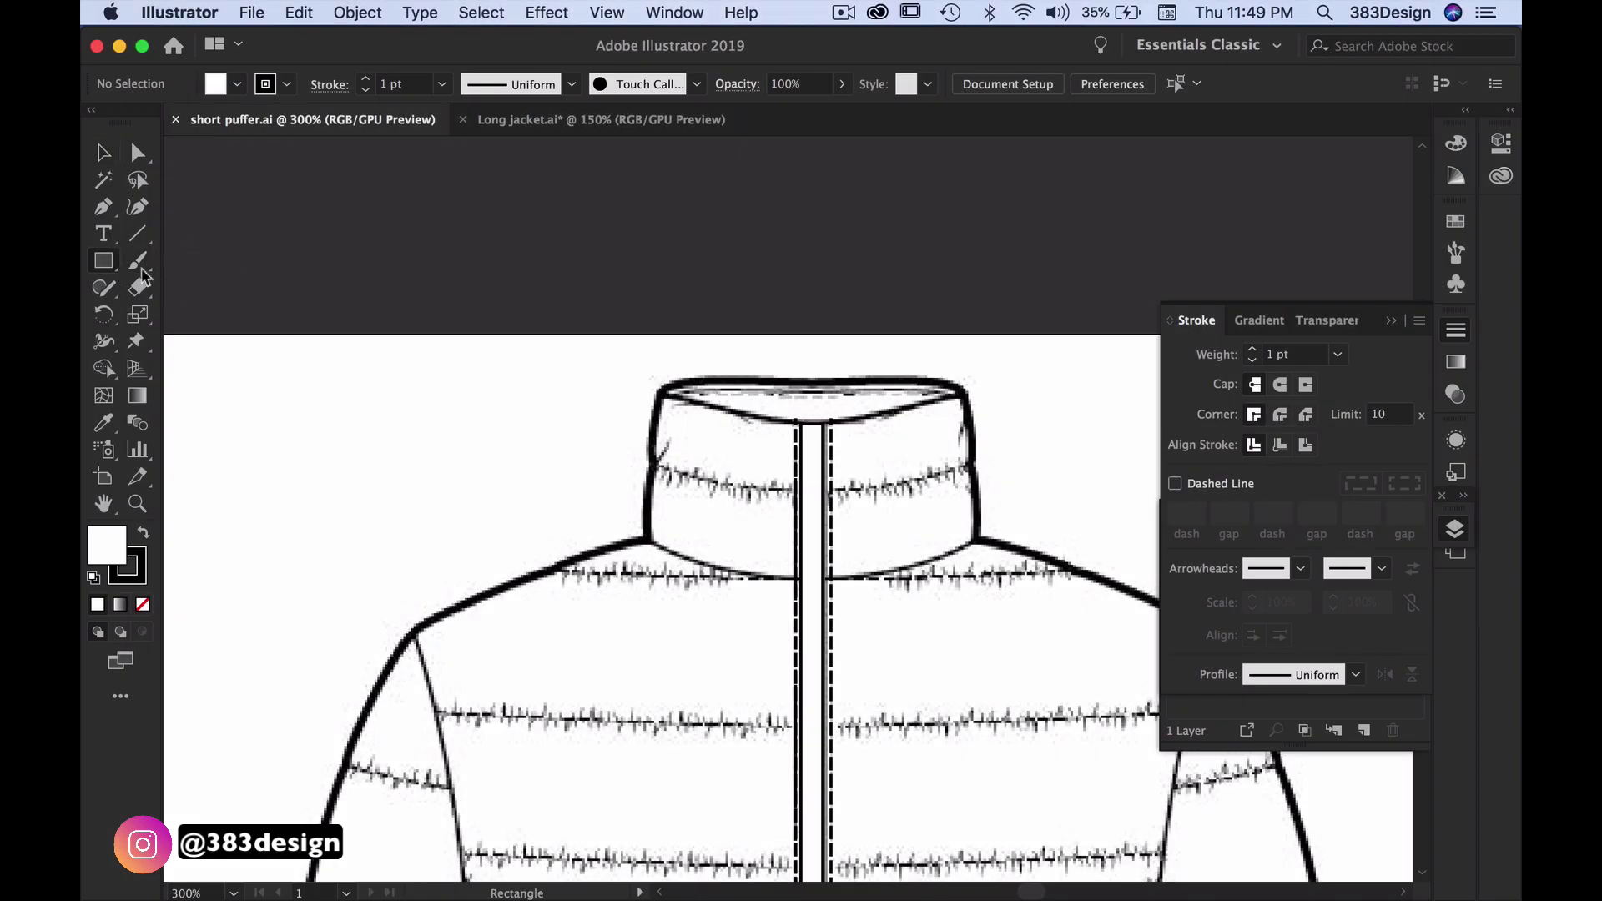
pyautogui.press('super+equal')
pyautogui.press('super+equal')
pyautogui.moveTo(653, 295); pyautogui.dragTo(698, 310)
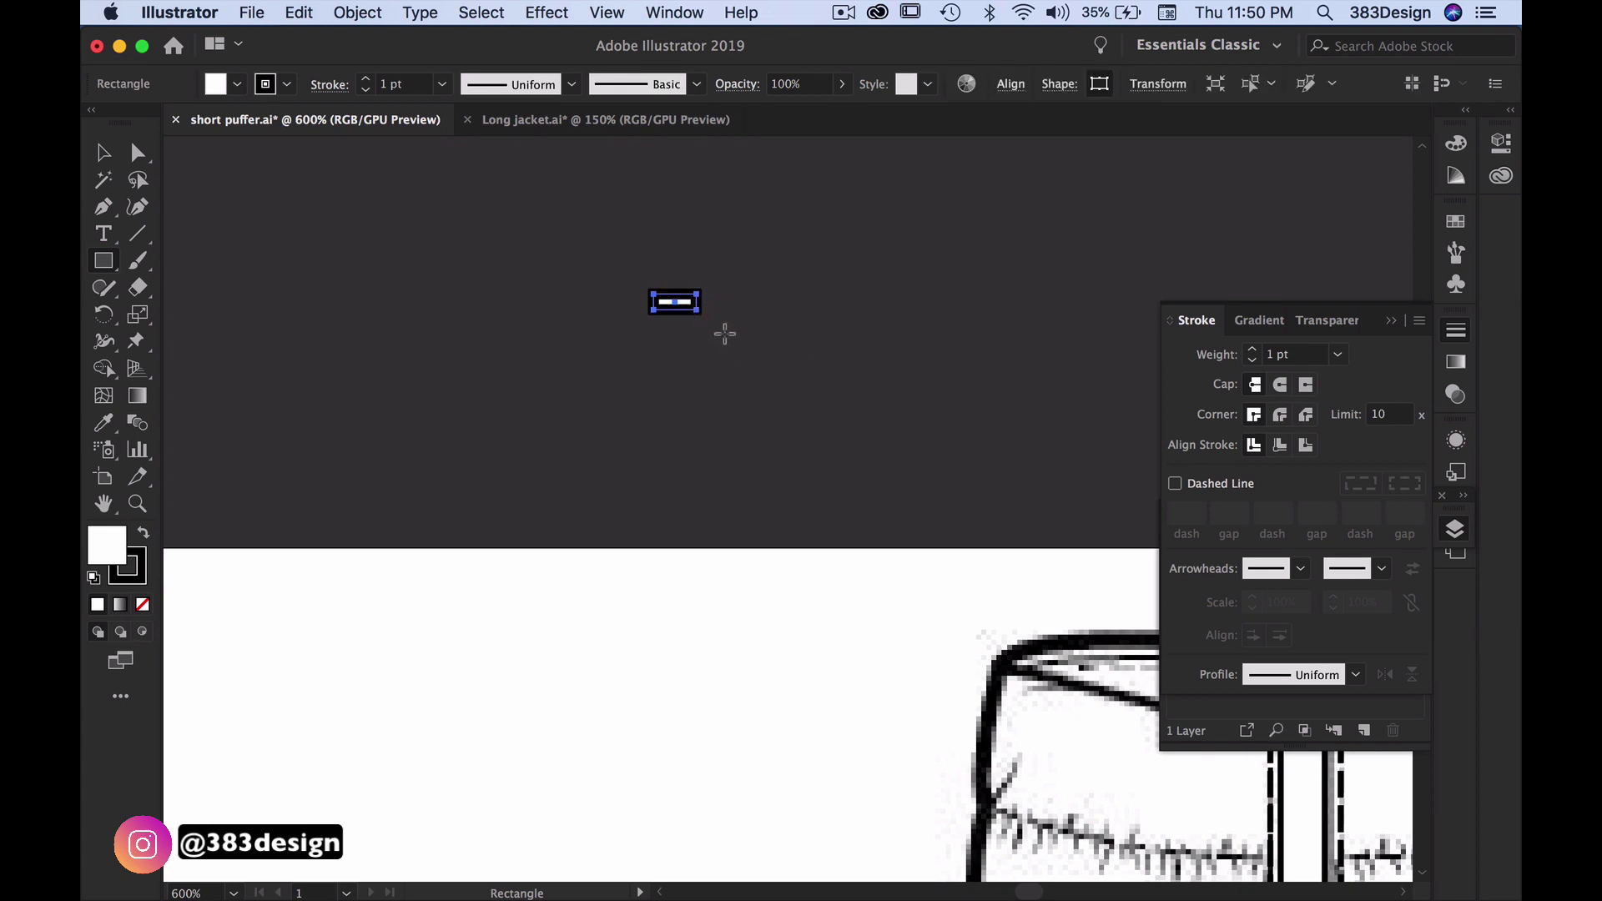
pyautogui.click(1339, 354)
pyautogui.click(1359, 372)
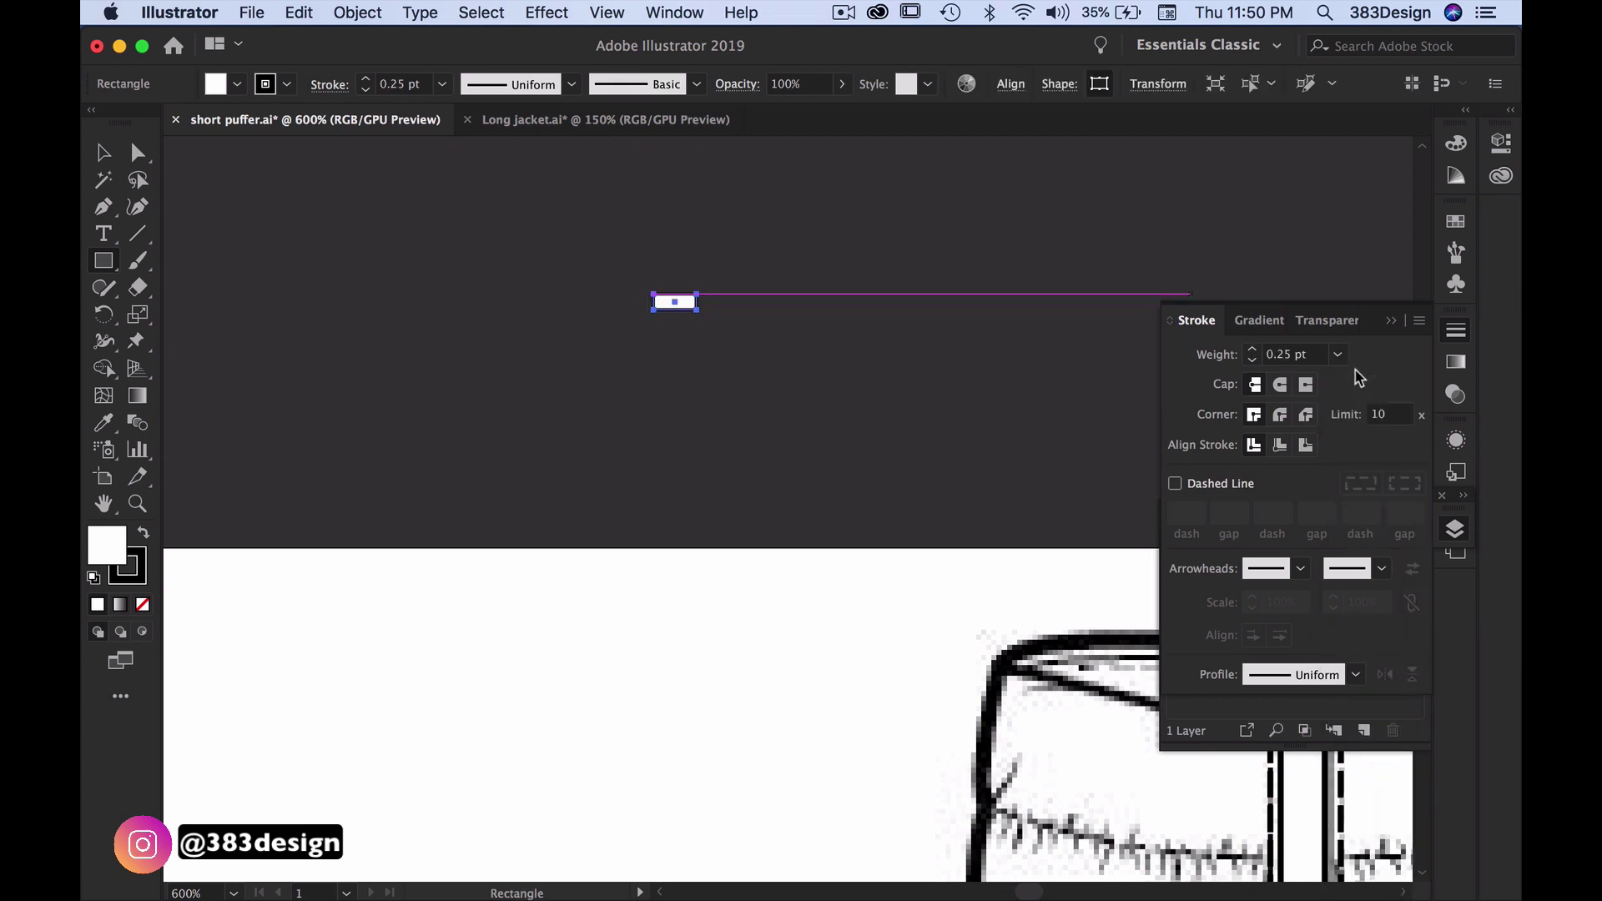
# Duplicate the small rectangle diagonally below the original and shift the copy up so their touching borders overlap
pyautogui.keyDown('super'); pyautogui.click(763, 369); pyautogui.keyUp('super')
pyautogui.moveTo(674, 304); pyautogui.dragTo(695, 322)
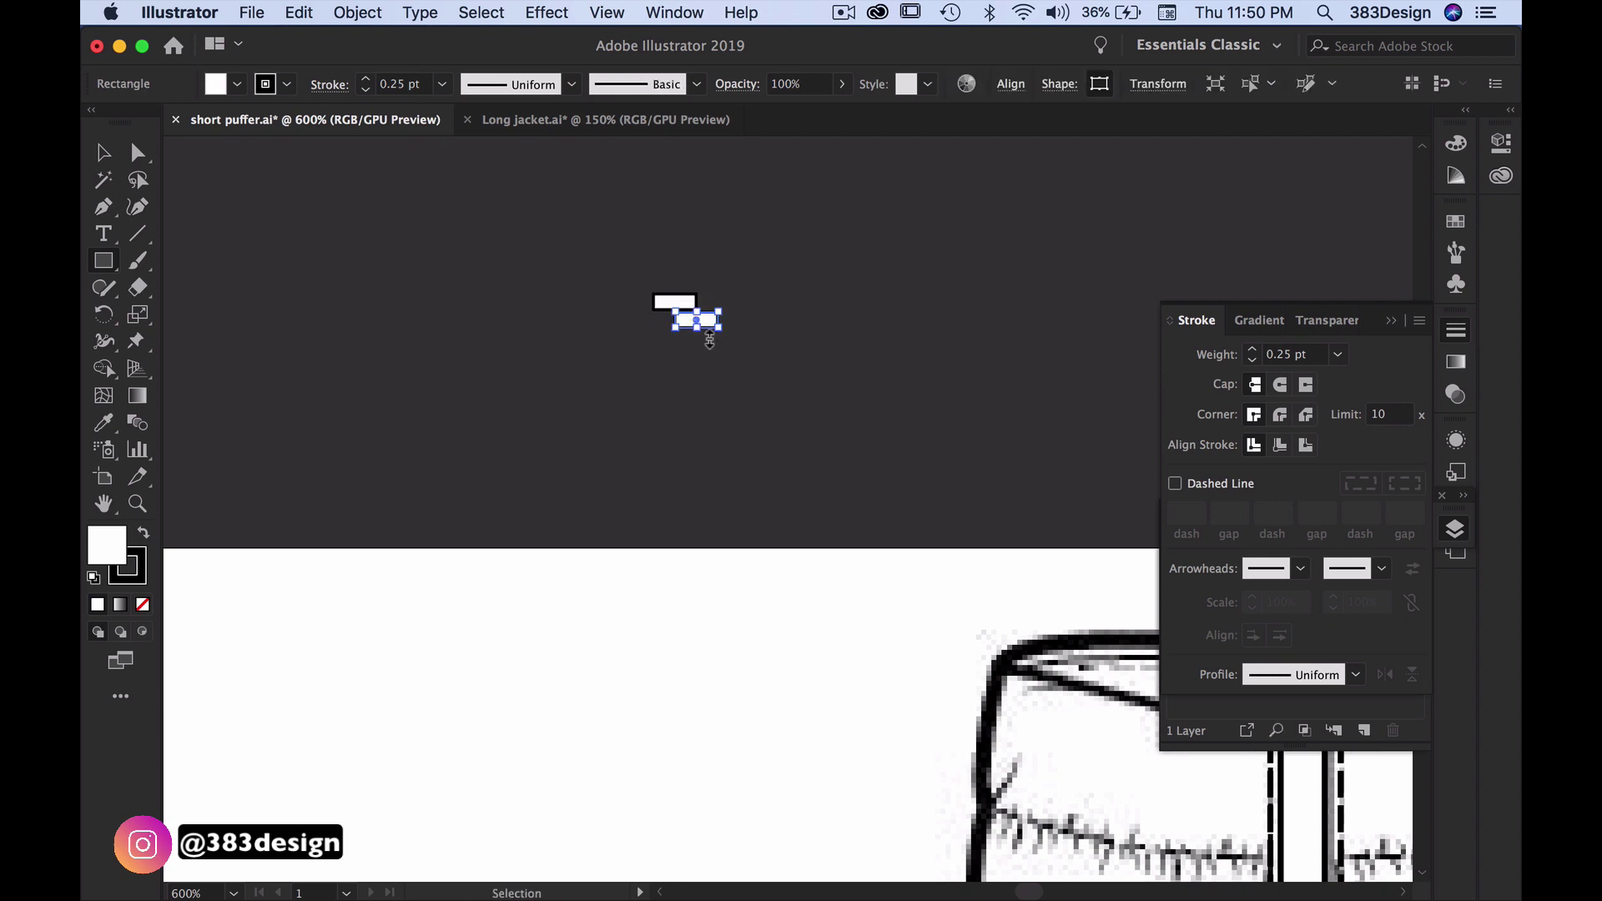
pyautogui.keyDown('super'); pyautogui.click(708, 352); pyautogui.keyUp('super')
pyautogui.moveTo(618, 255); pyautogui.dragTo(792, 357)
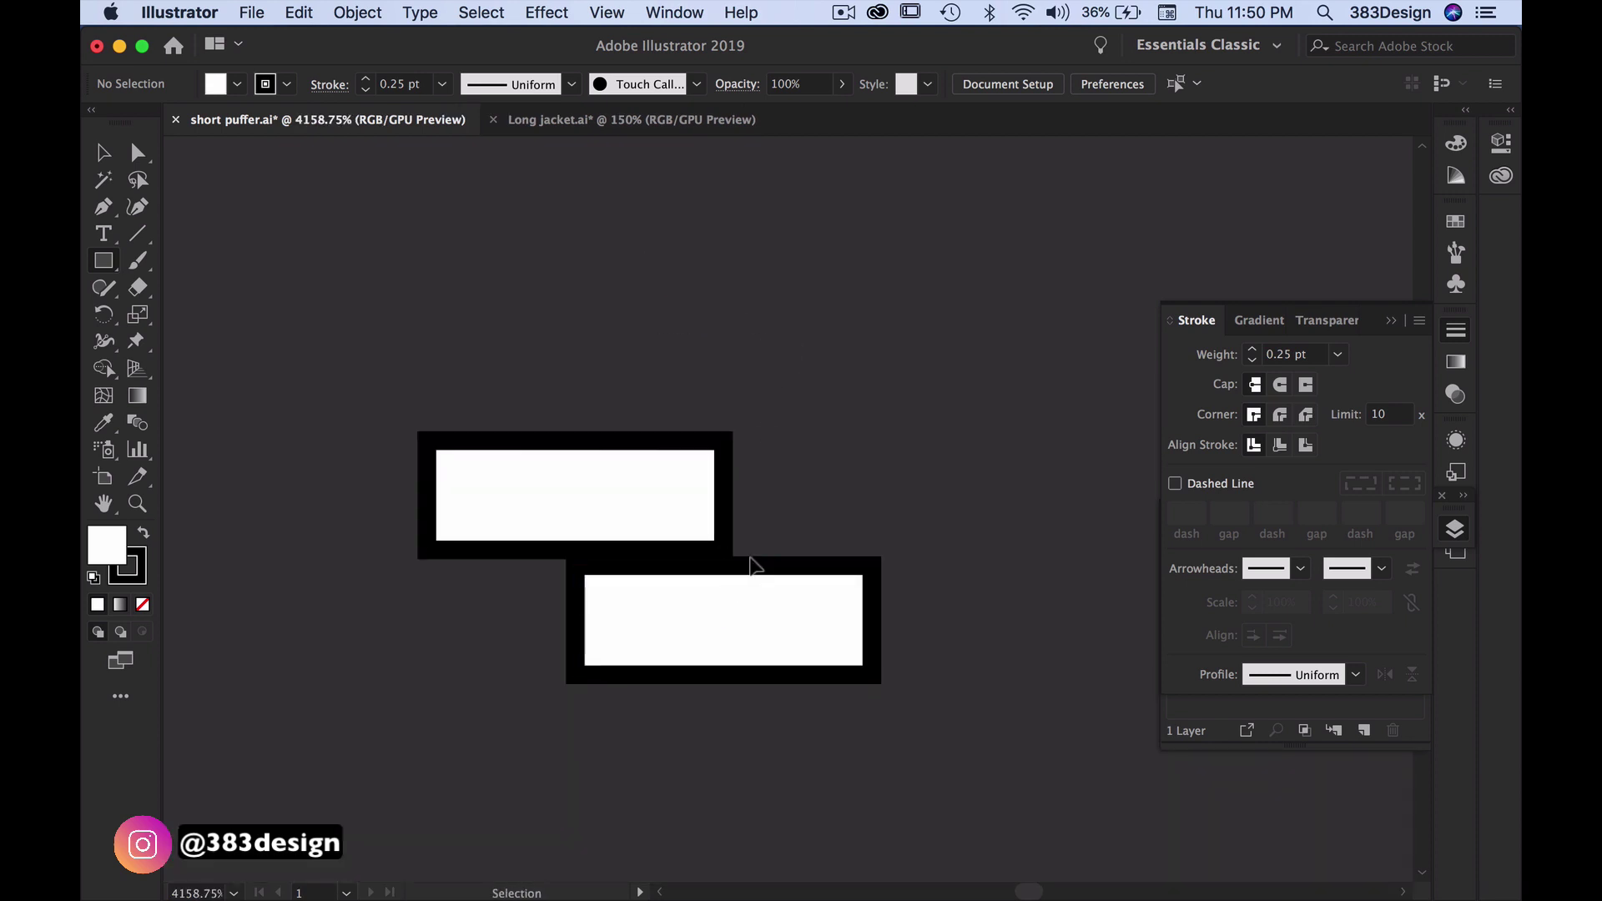
pyautogui.moveTo(750, 551); pyautogui.dragTo(754, 538)
pyautogui.click(812, 448)
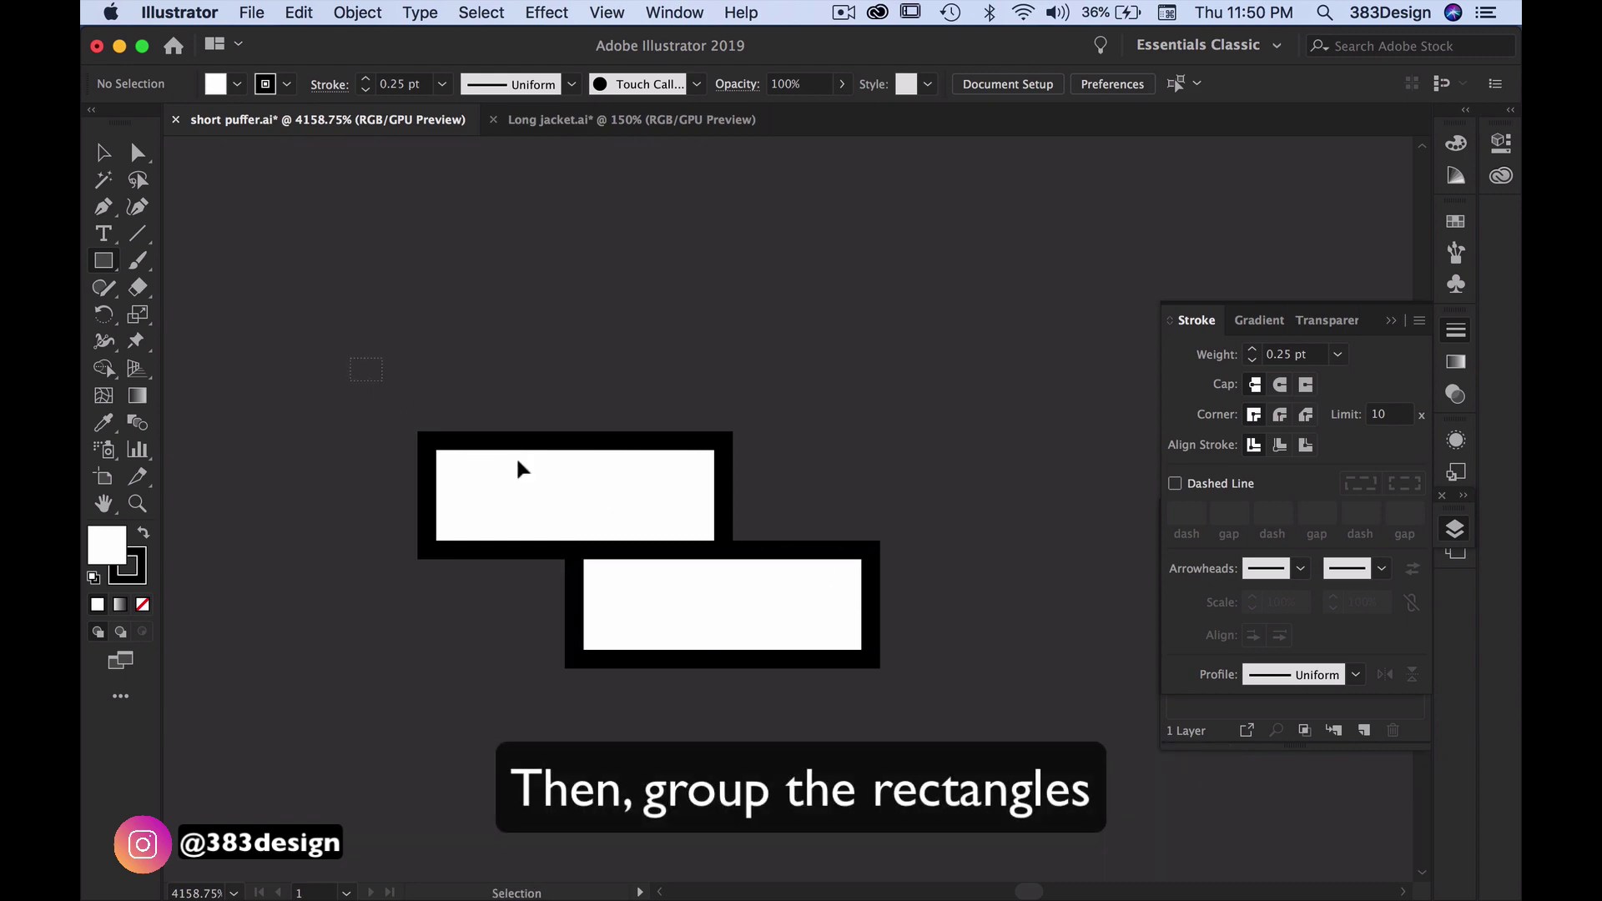
# Group the two rectangles and scale the group to fit inside the top of the puffer's zipper opening
pyautogui.press('super+a')
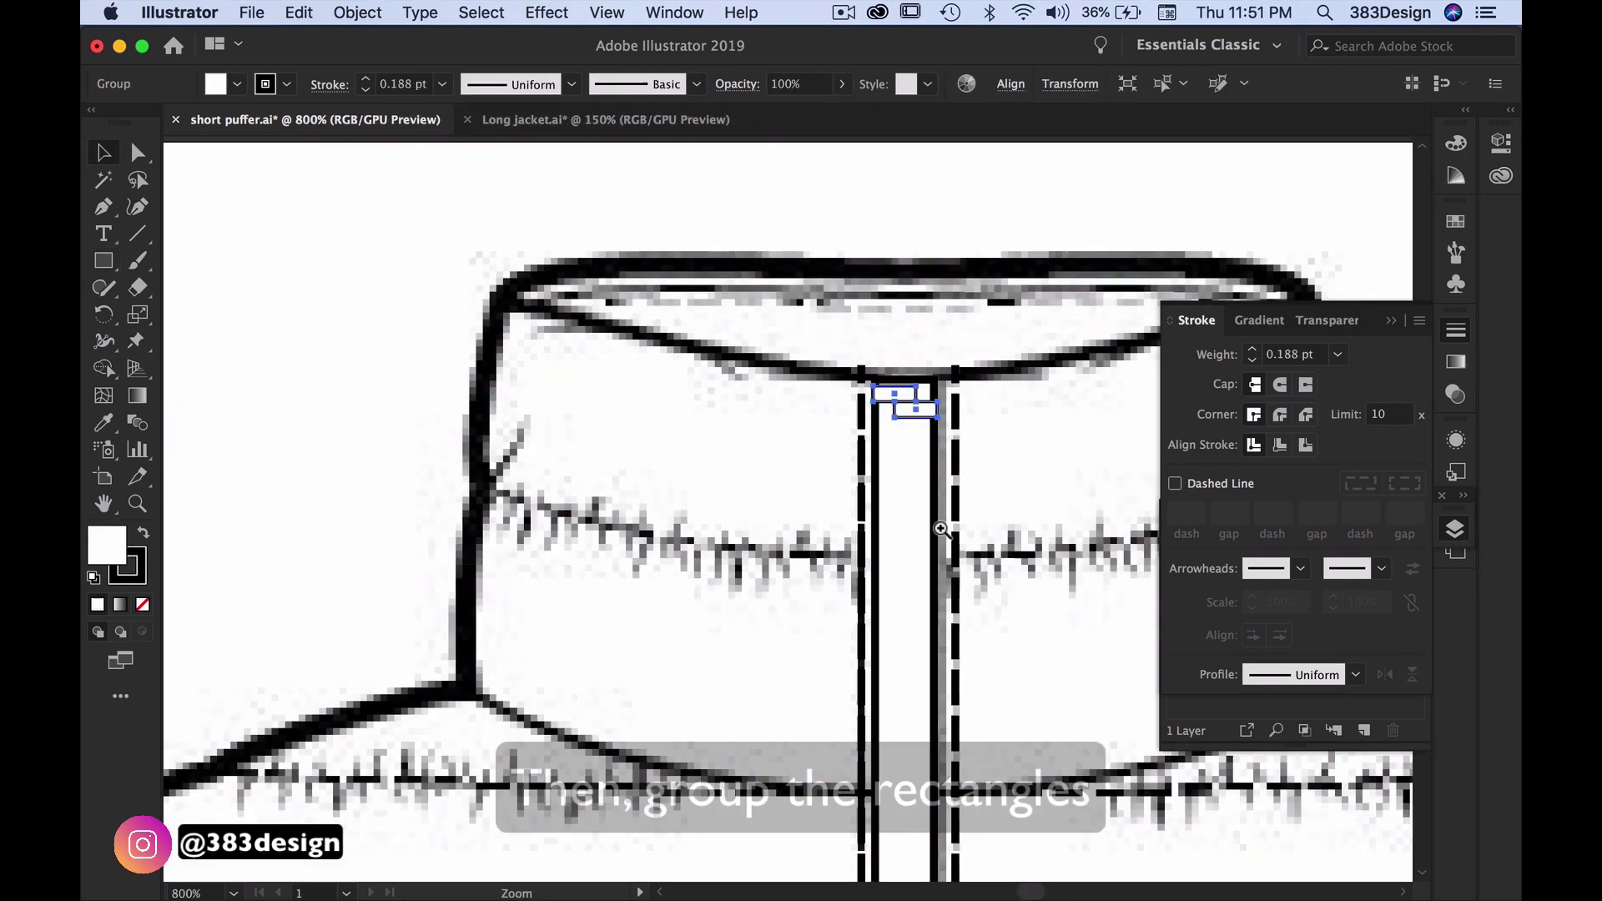
pyautogui.keyDown('super'); pyautogui.click(941, 529); pyautogui.keyUp('super')
pyautogui.keyDown('super'); pyautogui.click(940, 529); pyautogui.keyUp('super')
pyautogui.moveTo(550, 396); pyautogui.dragTo(536, 386)
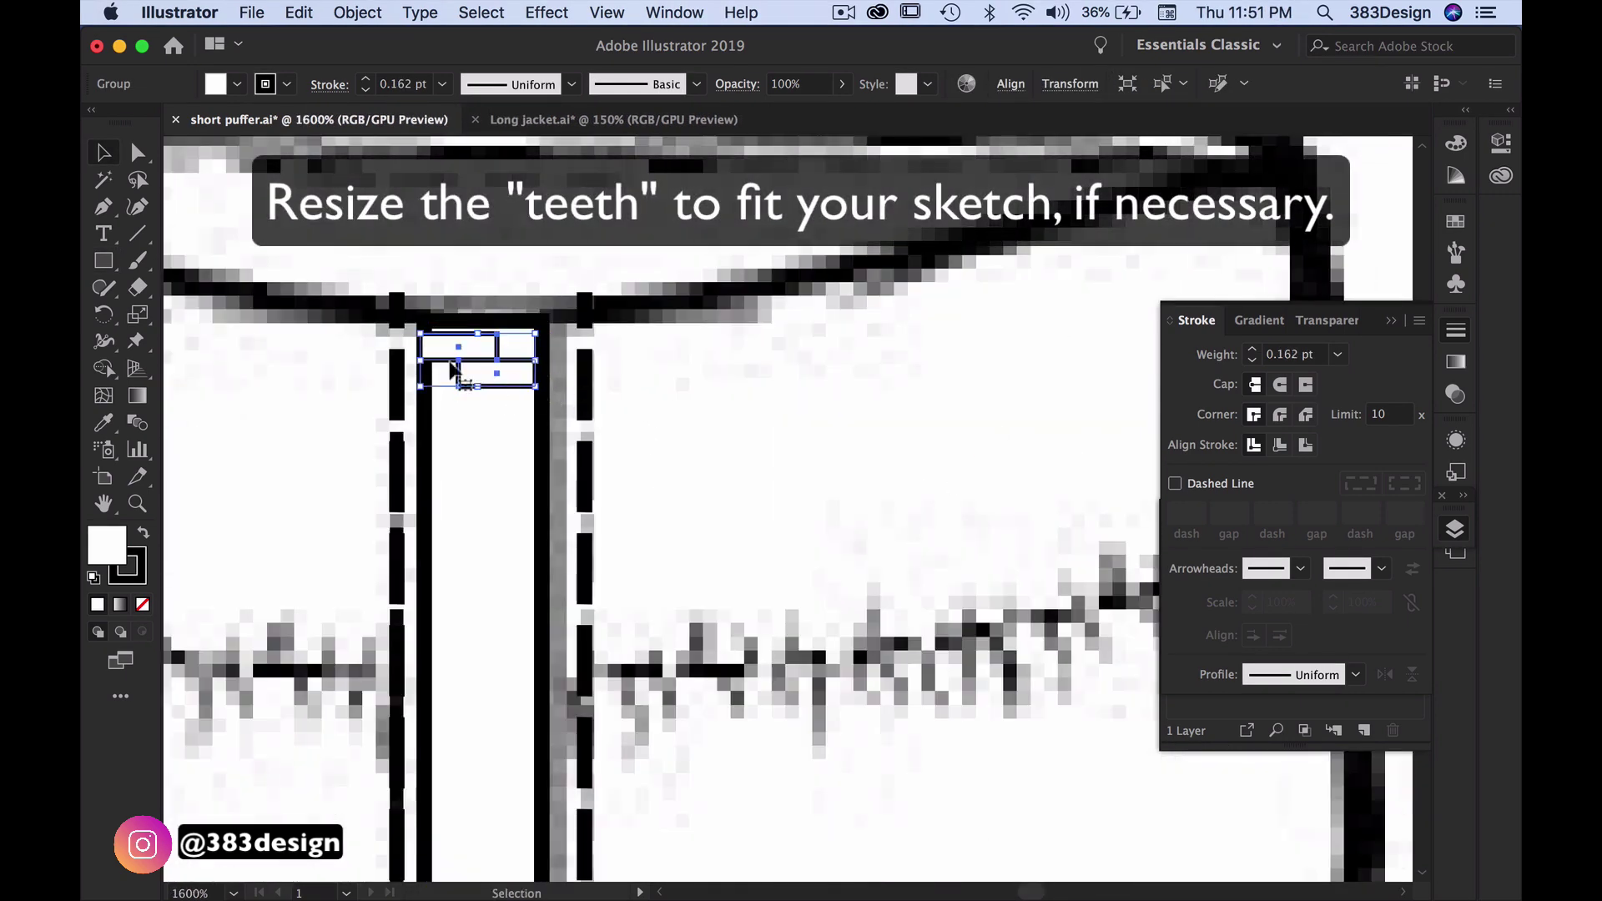
pyautogui.moveTo(421, 387); pyautogui.dragTo(439, 377)
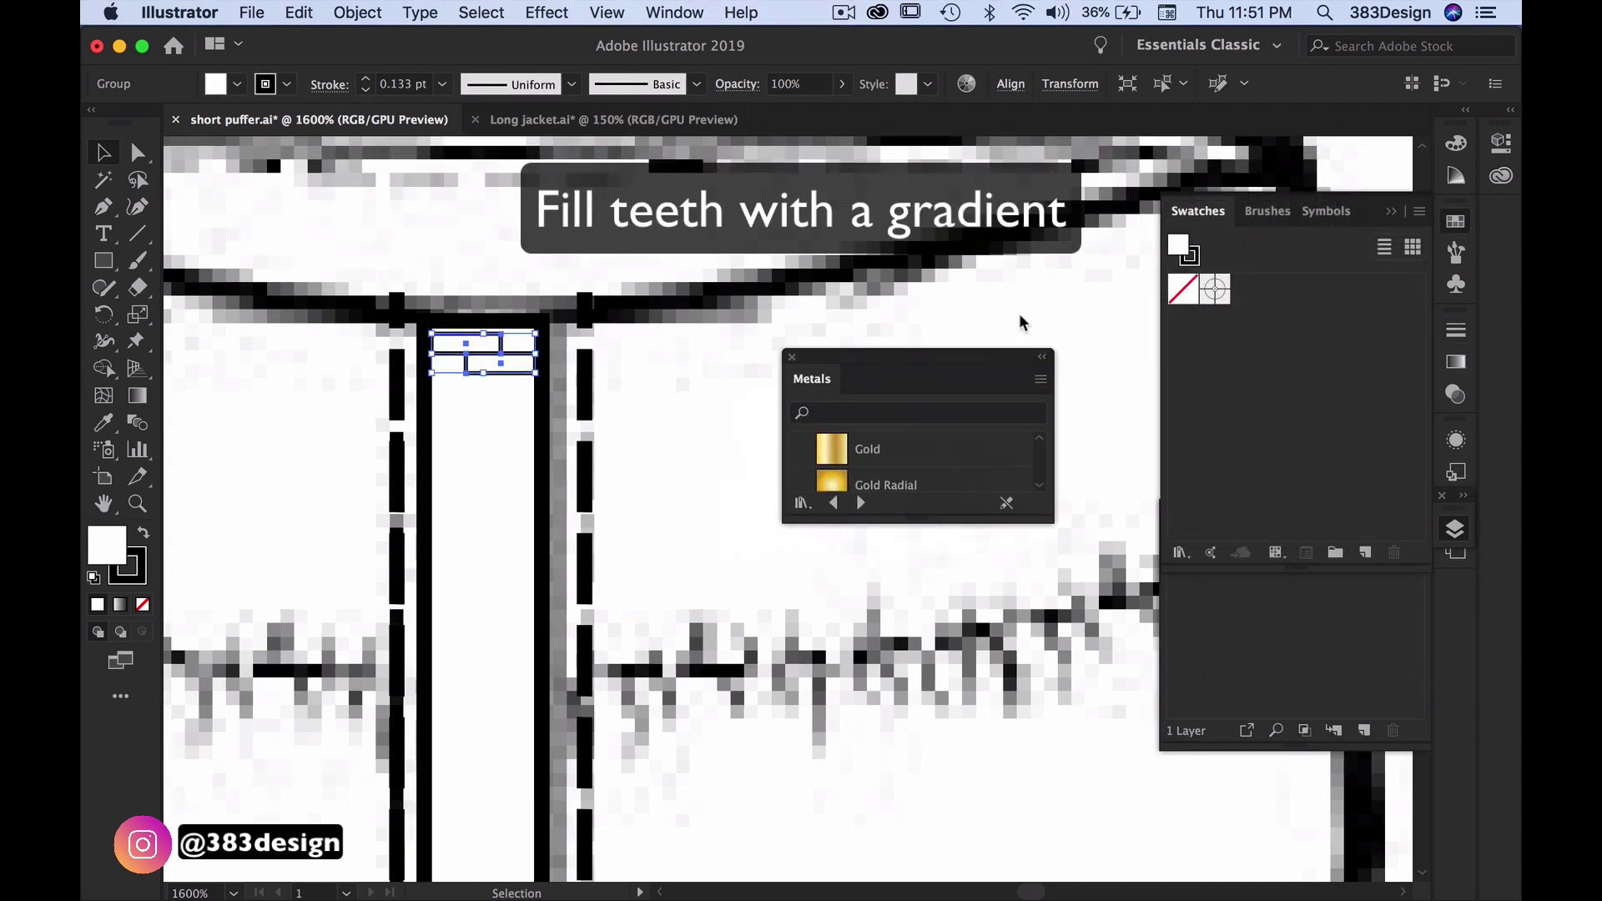
# Fill the grouped zipper teeth with the Gold gradient from the Metals library
pyautogui.moveTo(960, 357); pyautogui.dragTo(1016, 282)
pyautogui.moveTo(974, 445); pyautogui.dragTo(975, 741)
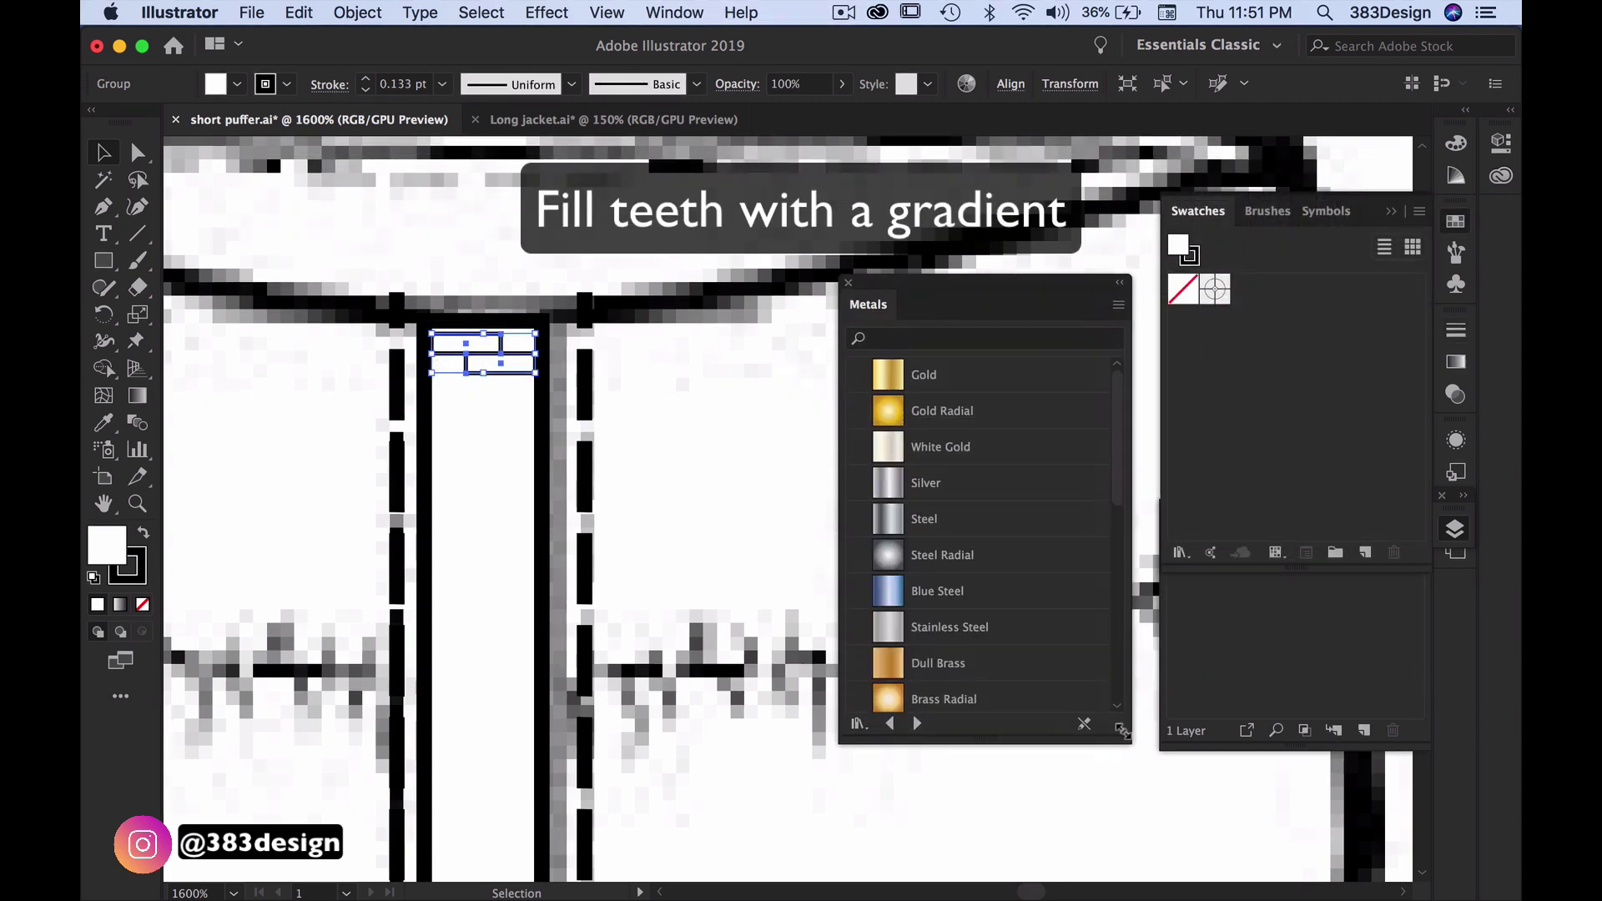
pyautogui.click(895, 379)
pyautogui.click(737, 461)
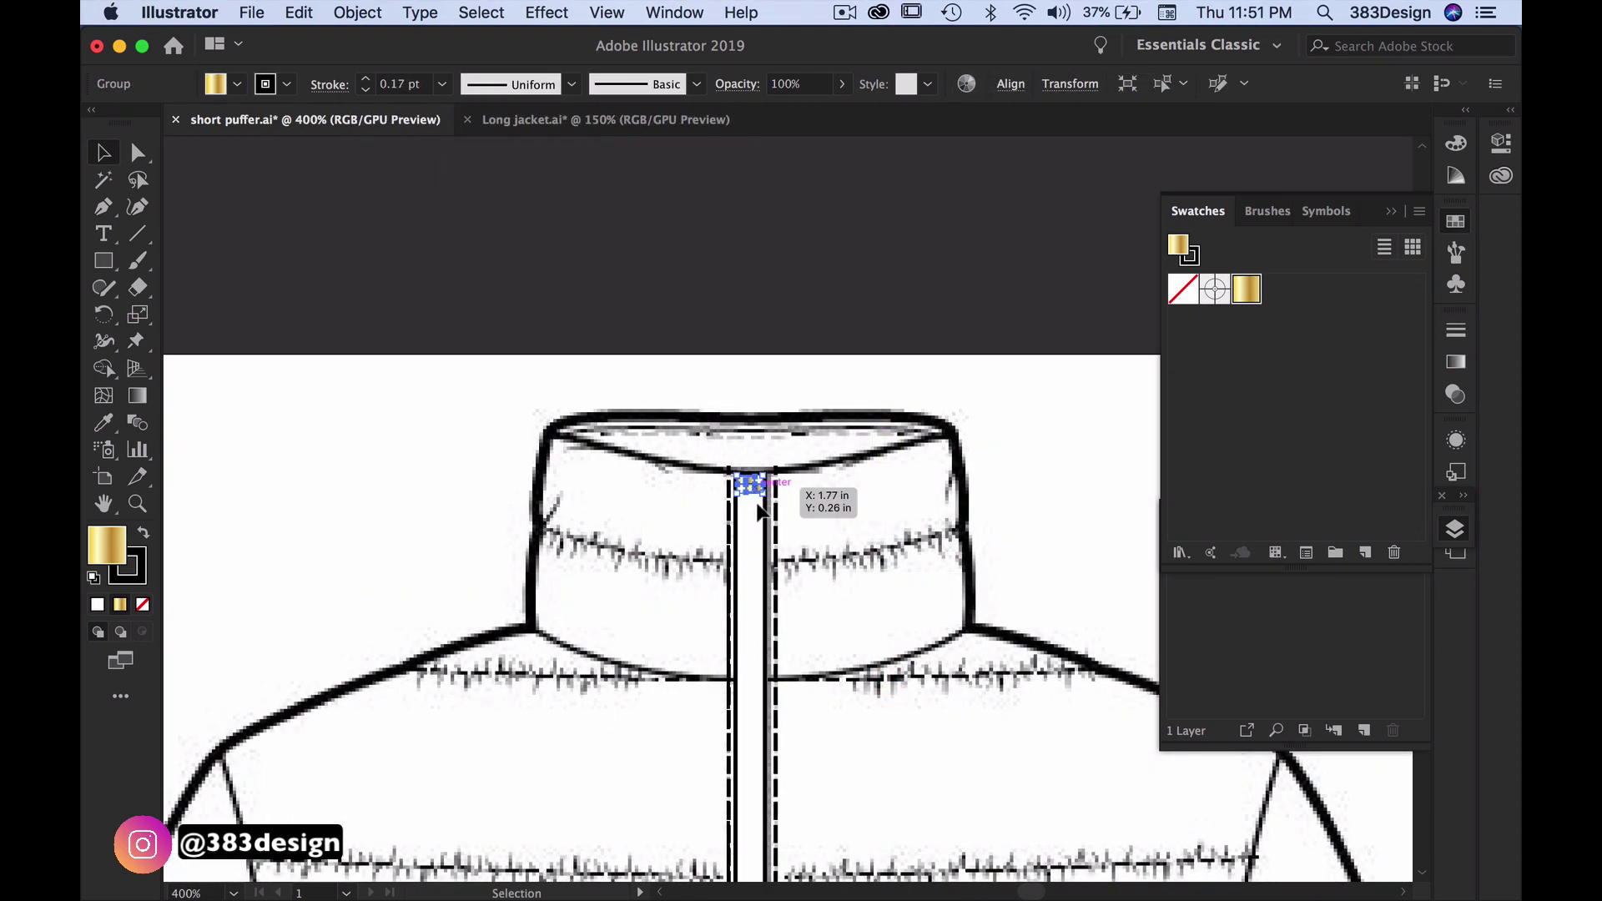
# Place a copy of the gold teeth group at the hem and align it inside the lower end of the zipper opening
pyautogui.moveTo(757, 504); pyautogui.dragTo(754, 591)
pyautogui.press('space')
pyautogui.press('super+1')
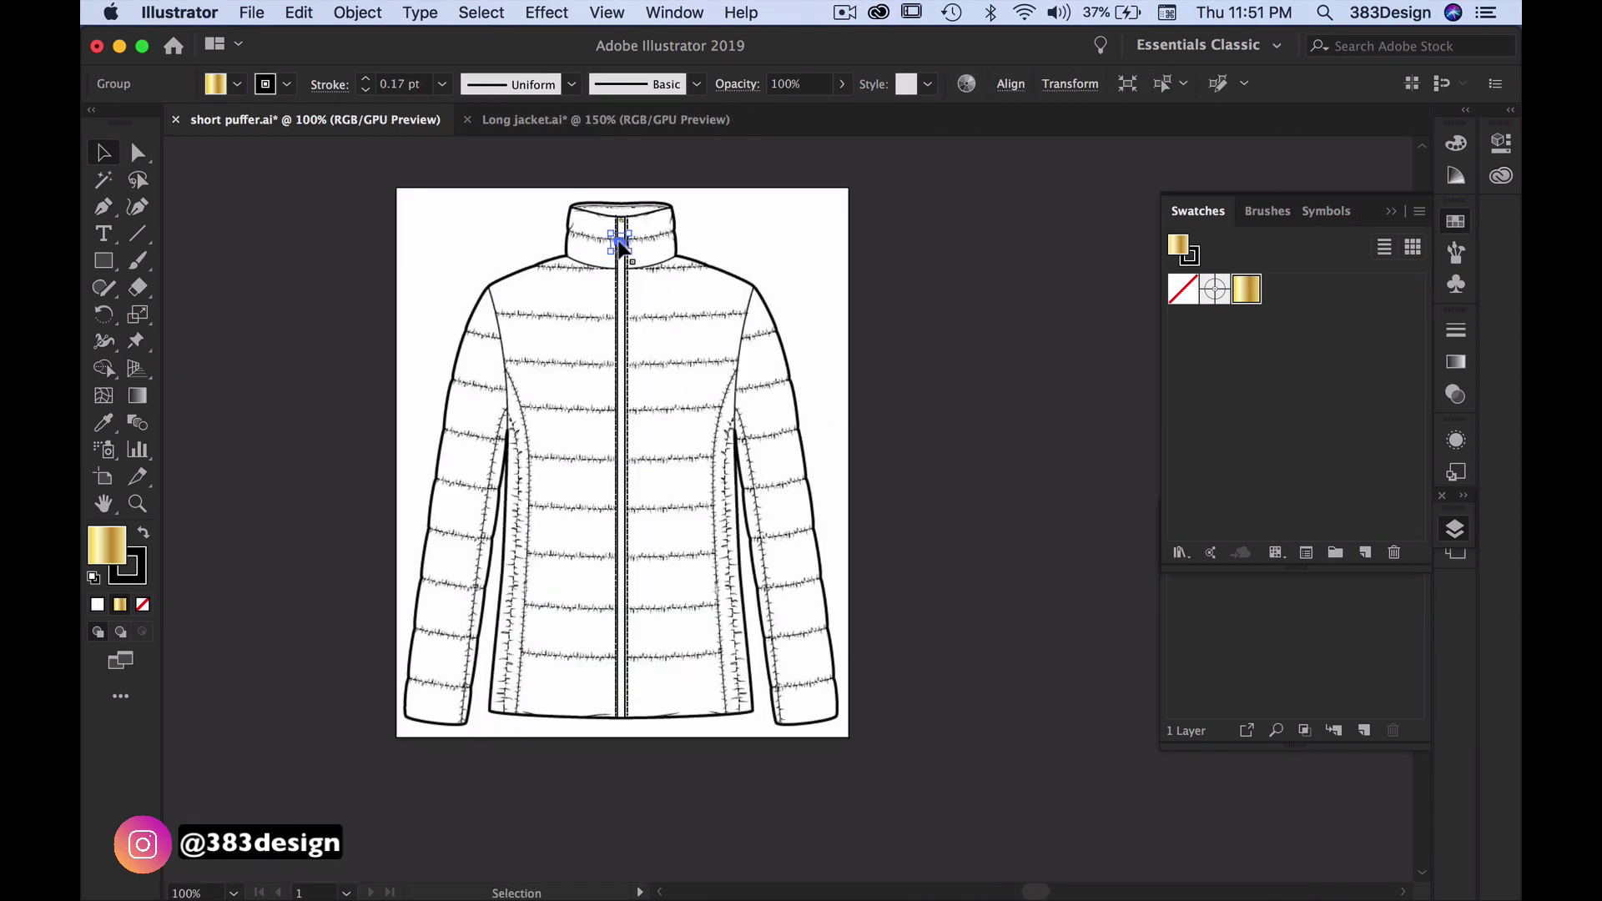
pyautogui.moveTo(619, 242); pyautogui.dragTo(622, 715)
pyautogui.scroll(6, 647, 749)
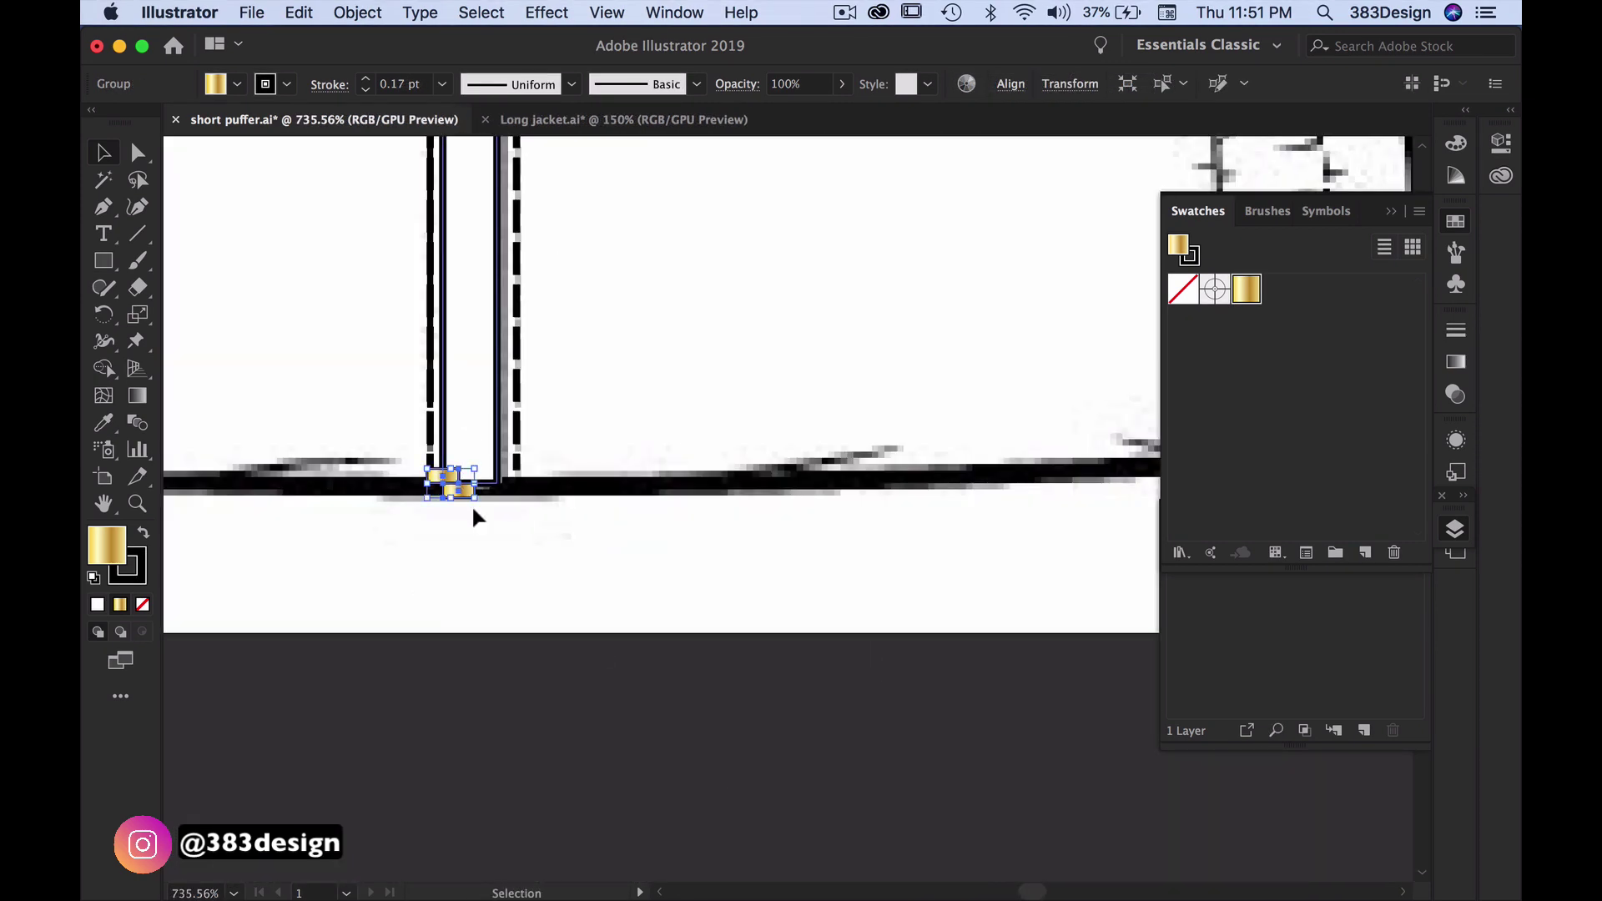
pyautogui.moveTo(474, 498); pyautogui.dragTo(486, 473)
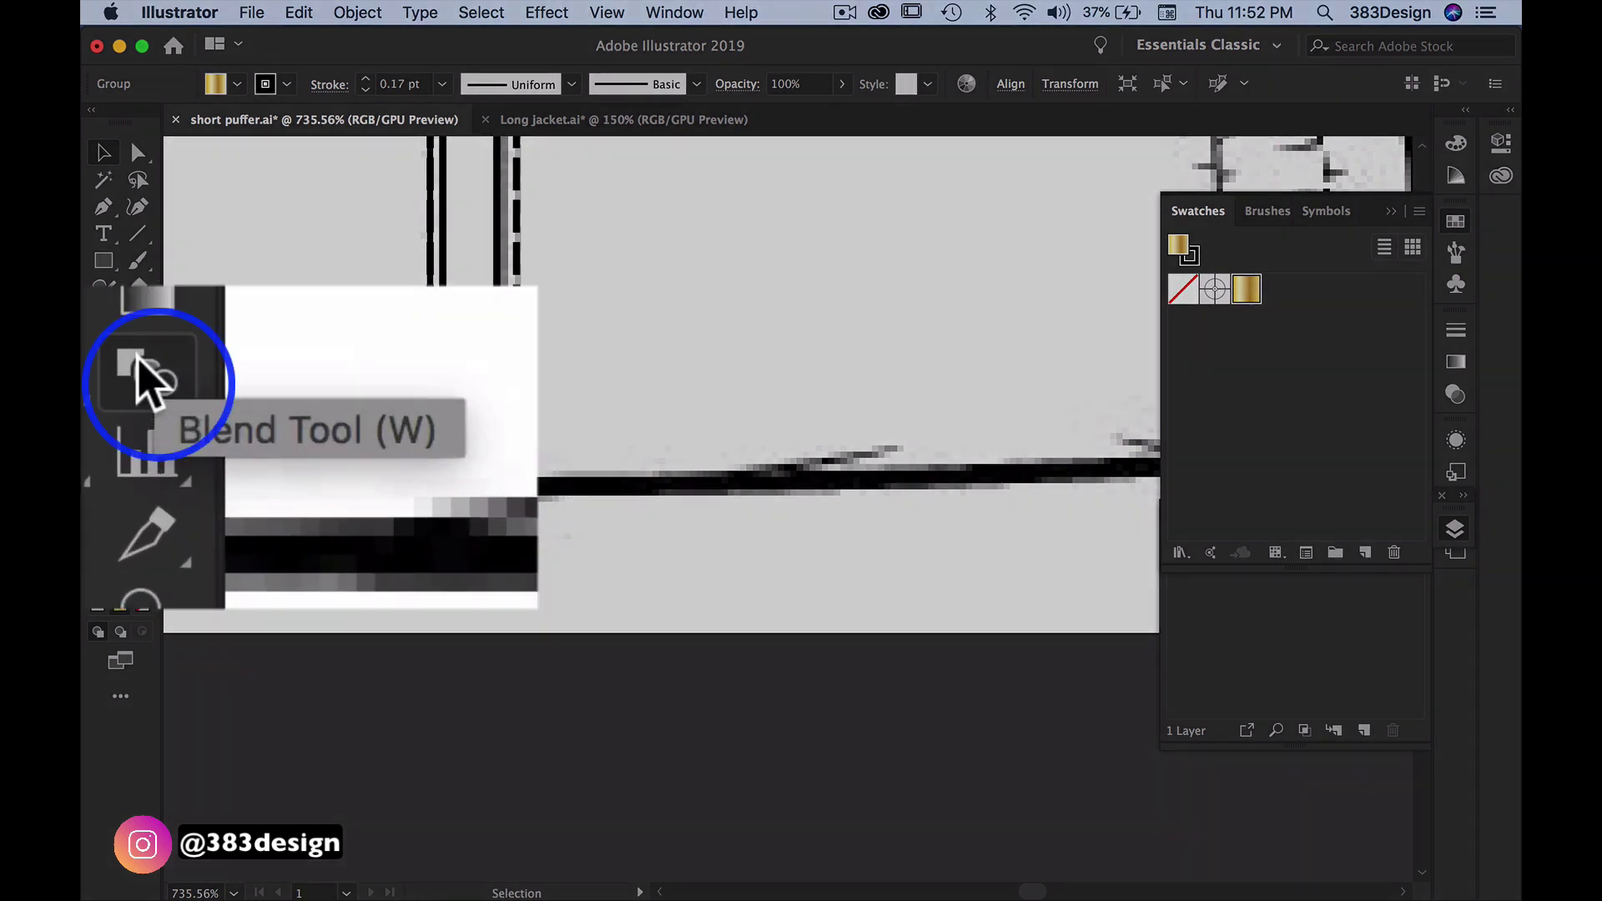
# Blend the gold teeth group at the collar with its copy at the hem to fill the zipper opening with teeth
pyautogui.click(137, 422)
pyautogui.keyDown('alt'); pyautogui.keyDown('super'); pyautogui.click(590, 285); pyautogui.keyUp('super'); pyautogui.keyUp('alt')
pyautogui.keyDown('alt'); pyautogui.keyDown('super'); pyautogui.click(590, 284); pyautogui.keyUp('super'); pyautogui.keyUp('alt')
pyautogui.keyDown('alt'); pyautogui.keyDown('super'); pyautogui.click(595, 284); pyautogui.keyUp('super'); pyautogui.keyUp('alt')
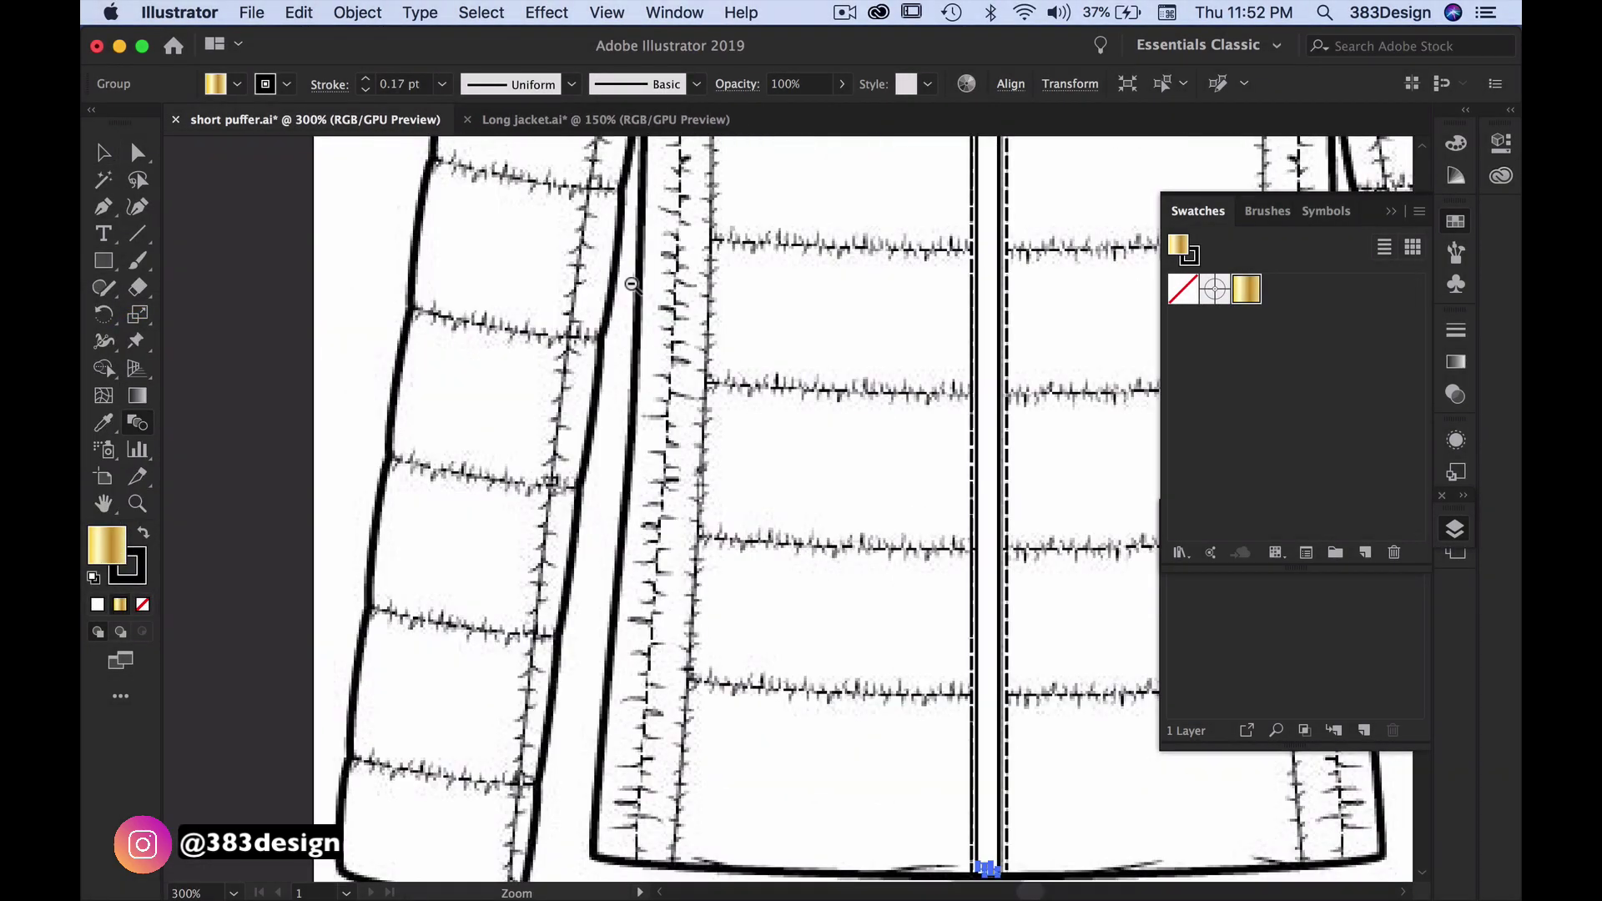
pyautogui.moveTo(632, 283); pyautogui.dragTo(595, 723)
pyautogui.moveTo(531, 299); pyautogui.dragTo(504, 387)
pyautogui.moveTo(482, 332); pyautogui.dragTo(722, 503)
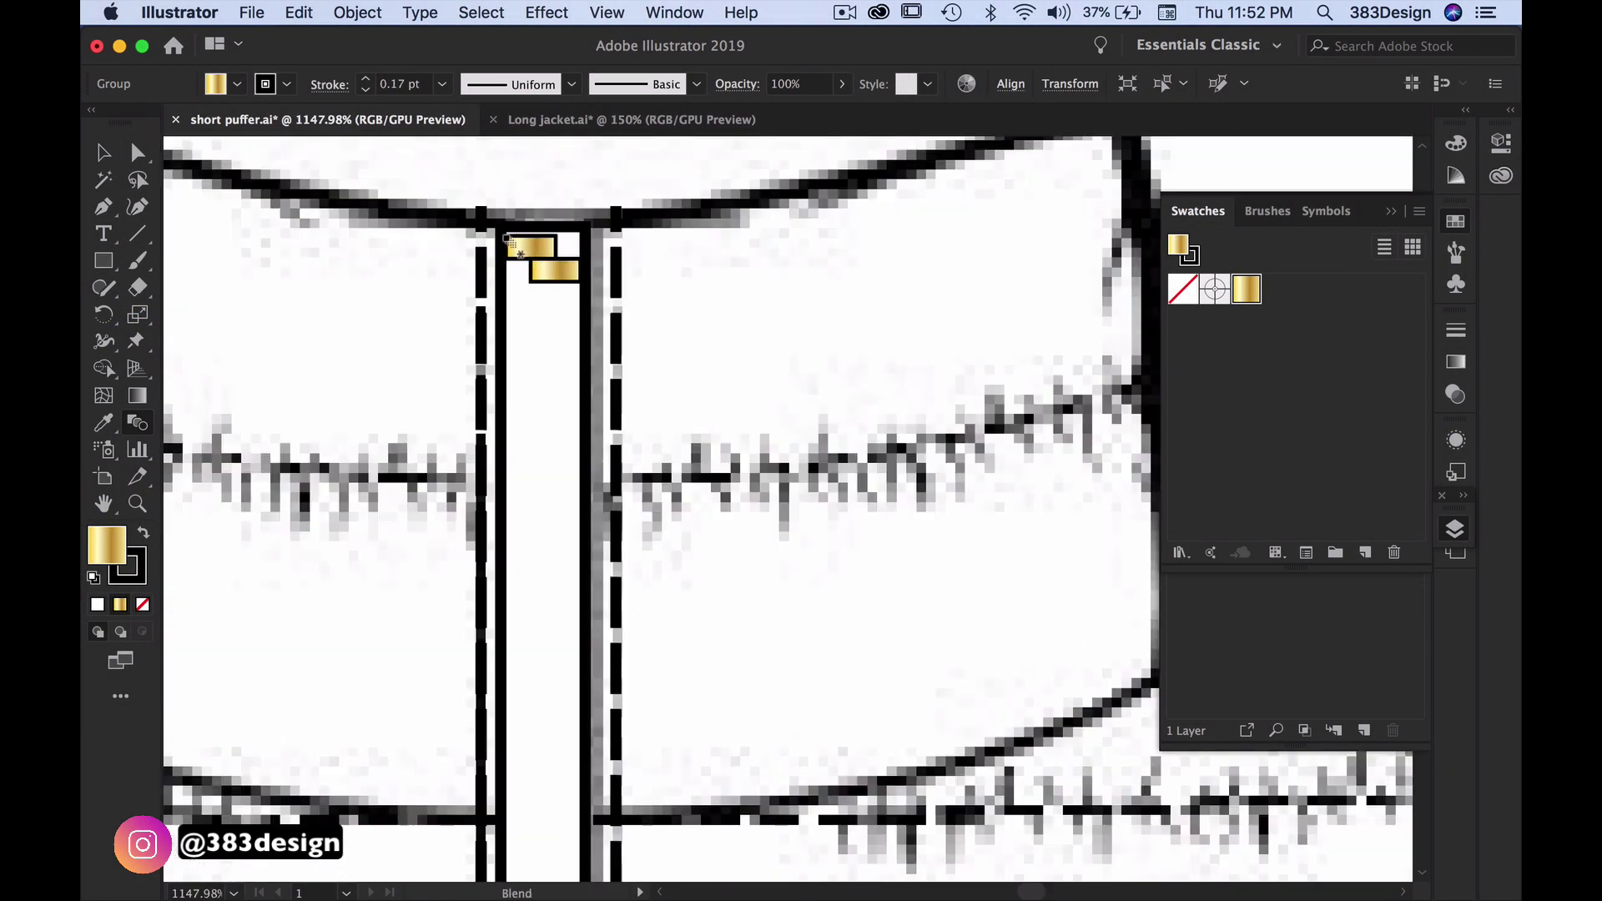
pyautogui.keyDown('alt'); pyautogui.keyDown('super'); pyautogui.click(676, 739); pyautogui.keyUp('super'); pyautogui.keyUp('alt')
pyautogui.keyDown('alt'); pyautogui.keyDown('super'); pyautogui.click(676, 739); pyautogui.keyUp('super'); pyautogui.keyUp('alt')
pyautogui.keyDown('alt'); pyautogui.keyDown('super'); pyautogui.click(676, 739); pyautogui.keyUp('super'); pyautogui.keyUp('alt')
pyautogui.moveTo(679, 741); pyautogui.dragTo(640, 348)
pyautogui.moveTo(817, 854); pyautogui.dragTo(835, 346)
pyautogui.moveTo(811, 695); pyautogui.dragTo(931, 776)
pyautogui.click(489, 419)
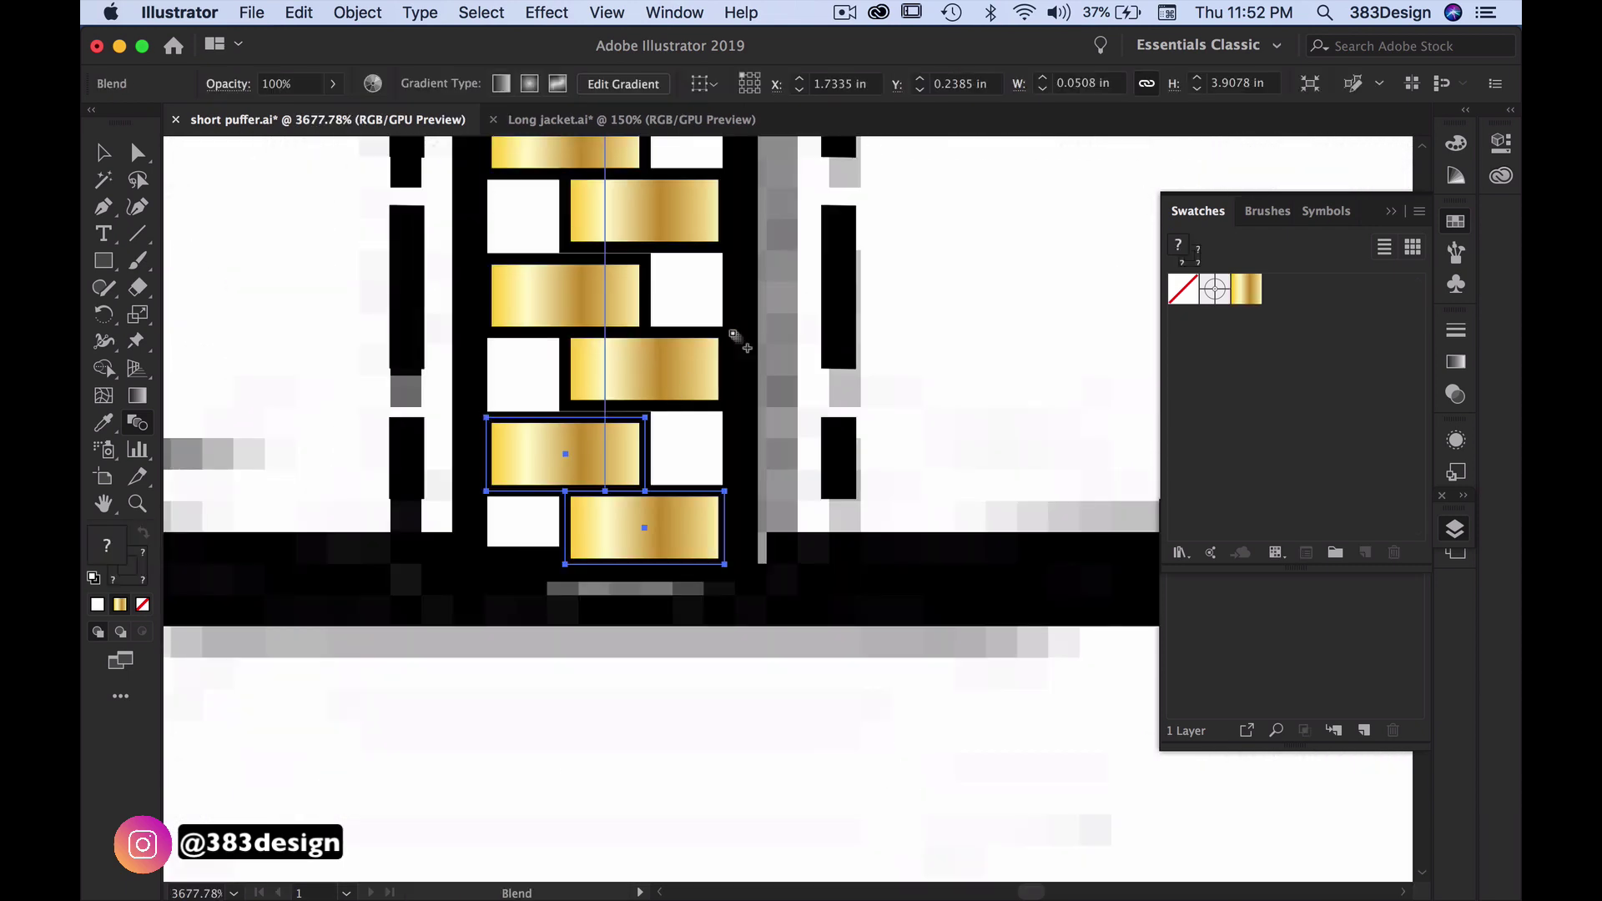
# Examine the blended gold zipper teeth along the puffer's front from the hem up to the collar
pyautogui.keyDown('alt'); pyautogui.keyDown('super'); pyautogui.click(771, 308); pyautogui.keyUp('super'); pyautogui.keyUp('alt')
pyautogui.keyDown('alt'); pyautogui.keyDown('super'); pyautogui.click(779, 300); pyautogui.keyUp('super'); pyautogui.keyUp('alt')
pyautogui.keyDown('alt'); pyautogui.keyDown('super'); pyautogui.click(781, 304); pyautogui.keyUp('super'); pyautogui.keyUp('alt')
pyautogui.keyDown('alt'); pyautogui.keyDown('super'); pyautogui.click(783, 306); pyautogui.keyUp('super'); pyautogui.keyUp('alt')
pyautogui.keyDown('alt'); pyautogui.keyDown('super'); pyautogui.click(783, 308); pyautogui.keyUp('super'); pyautogui.keyUp('alt')
pyautogui.keyDown('super'); pyautogui.click(845, 323); pyautogui.keyUp('super')
pyautogui.keyDown('alt'); pyautogui.keyDown('super'); pyautogui.click(851, 299); pyautogui.keyUp('super'); pyautogui.keyUp('alt')
pyautogui.keyDown('alt'); pyautogui.keyDown('super'); pyautogui.click(852, 299); pyautogui.keyUp('super'); pyautogui.keyUp('alt')
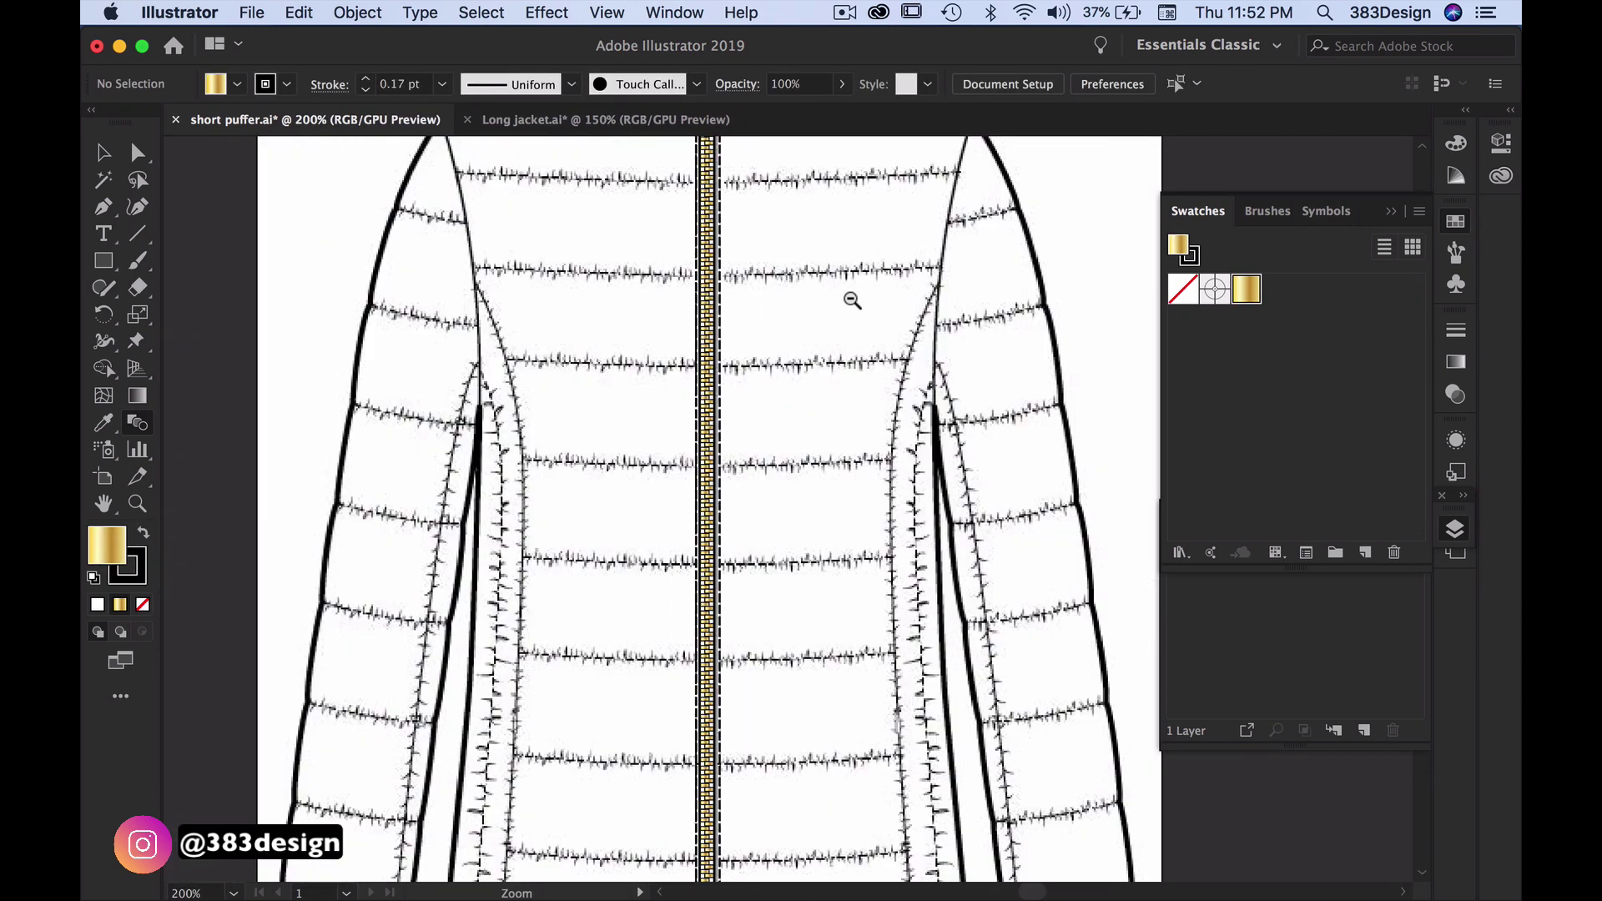
pyautogui.moveTo(826, 280); pyautogui.dragTo(805, 563)
pyautogui.keyDown('super'); pyautogui.click(783, 472); pyautogui.keyUp('super')
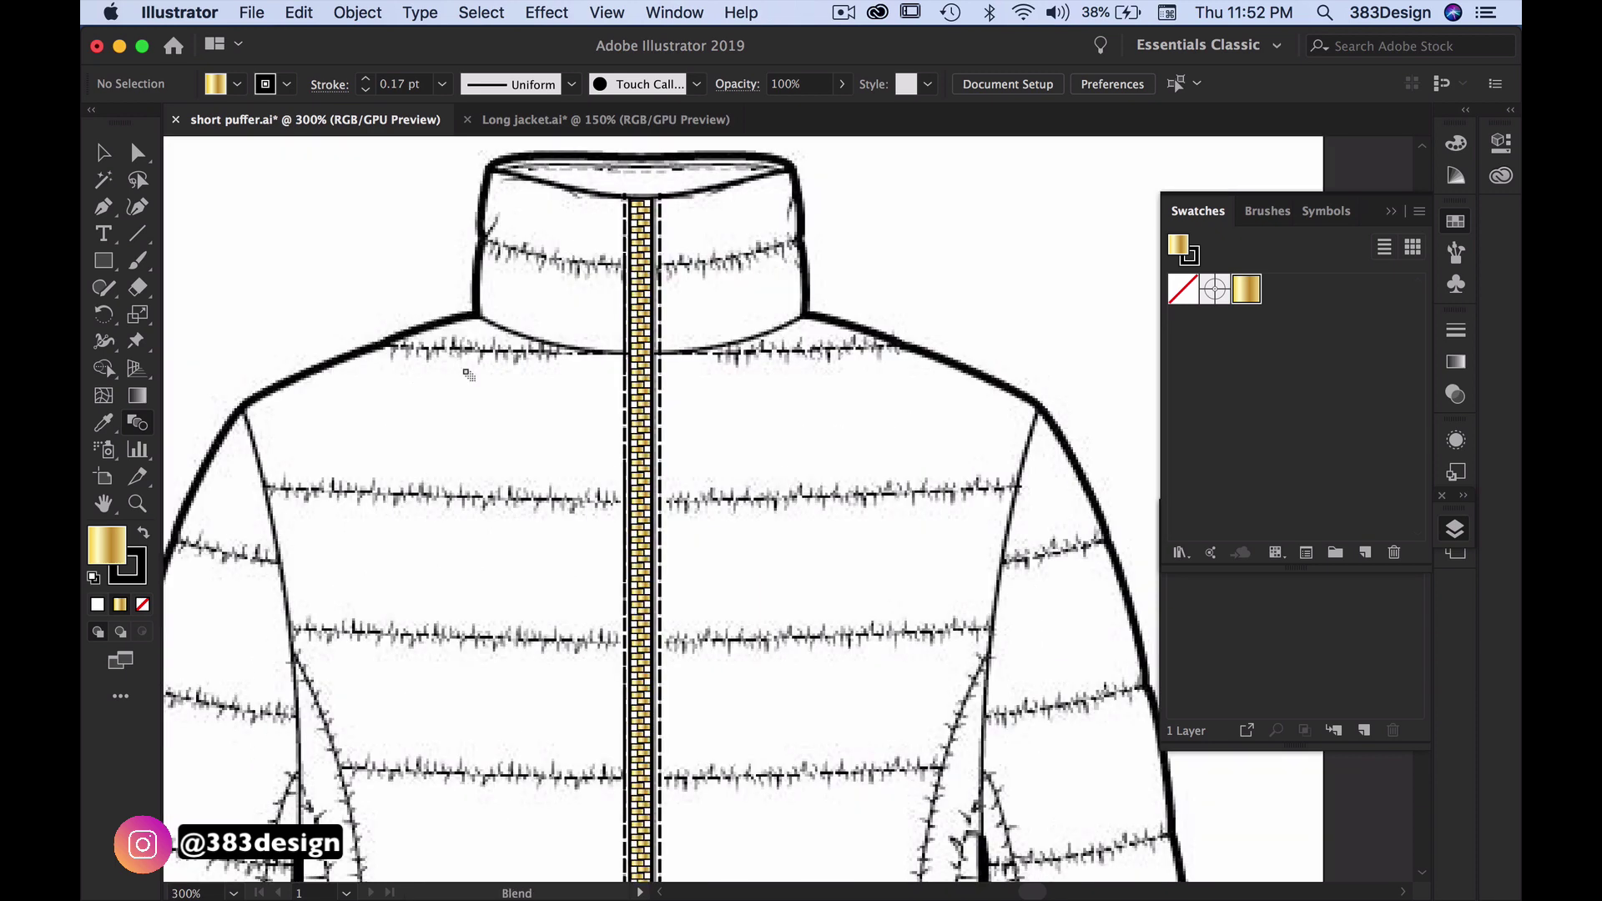
# Change the zipper blend's spacing to Specified Steps with the preview turned on
pyautogui.press('v')
pyautogui.click(641, 229)
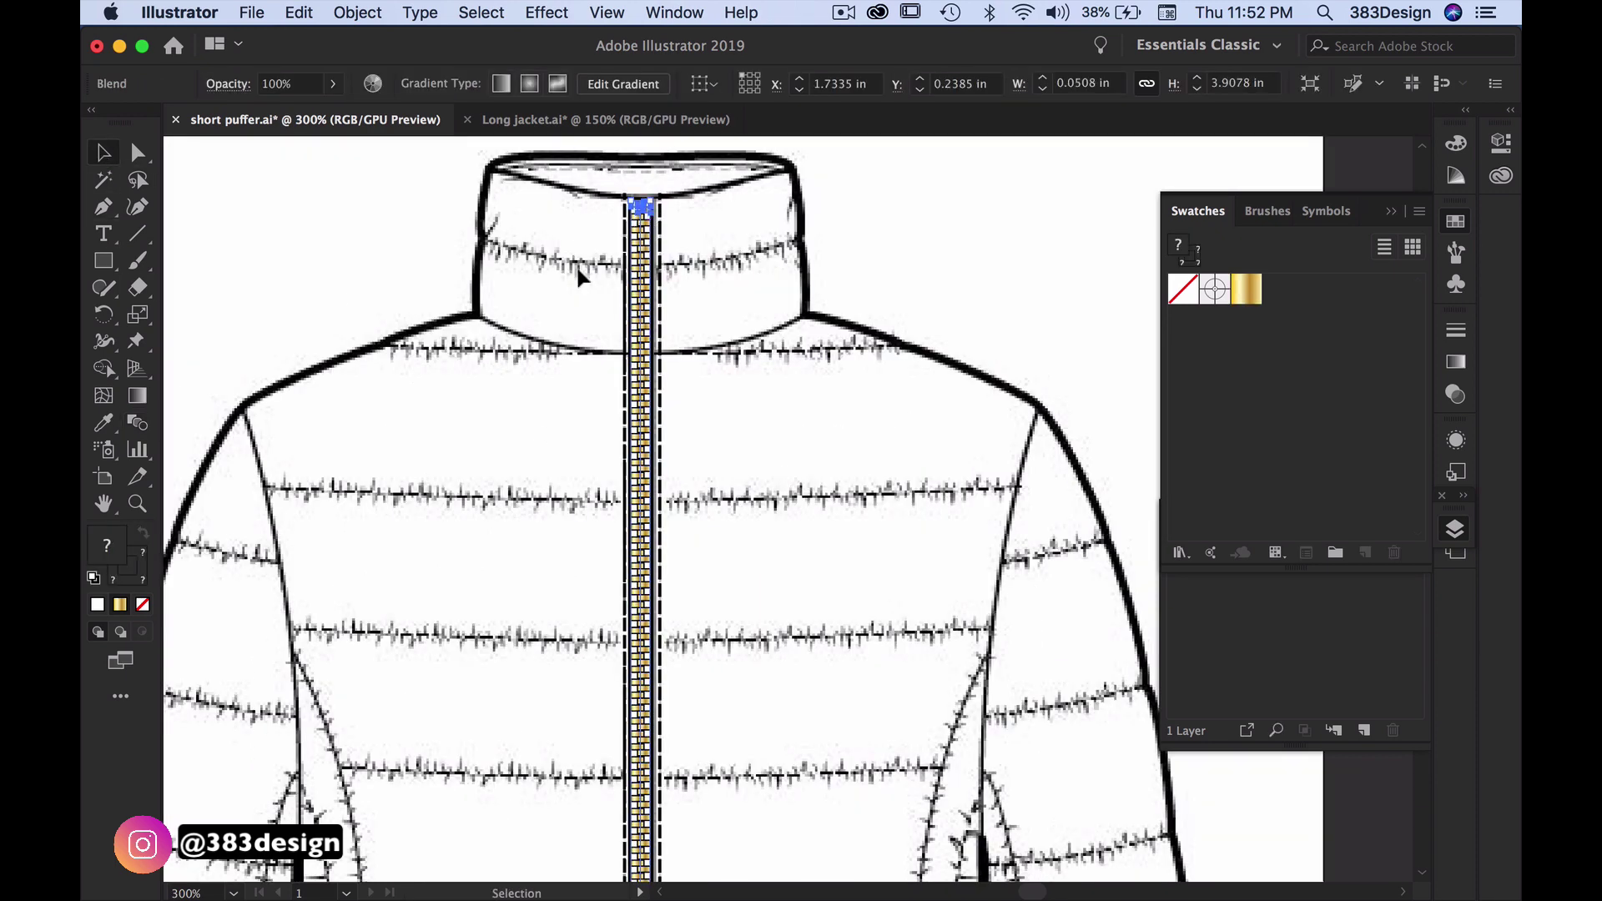
pyautogui.doubleClick(136, 424)
pyautogui.click(886, 135)
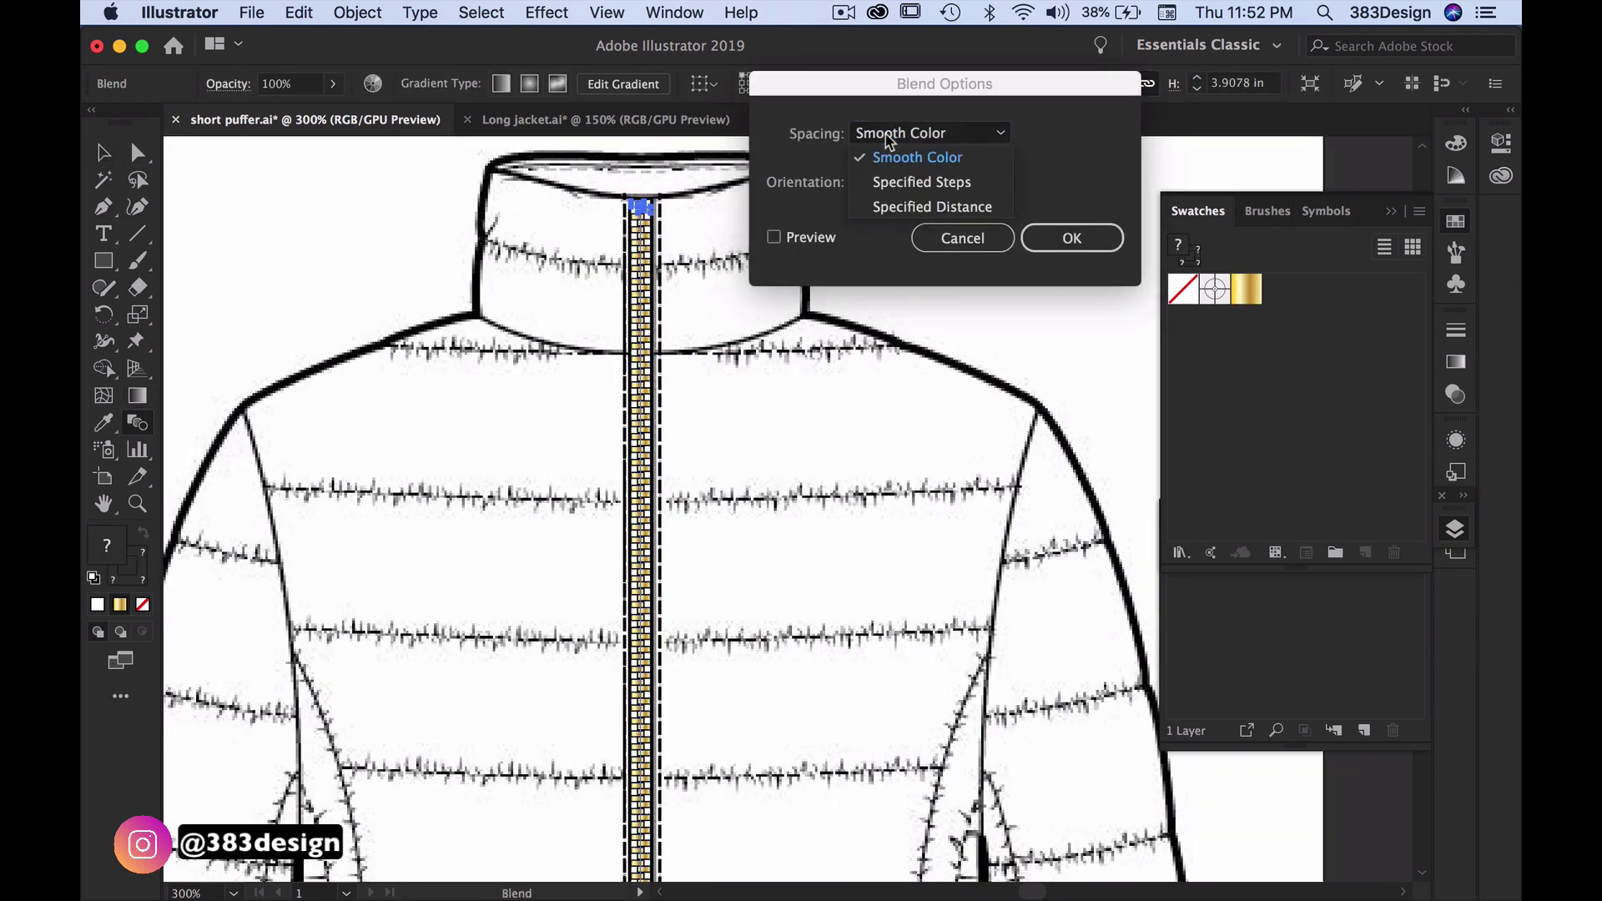
pyautogui.click(897, 181)
pyautogui.click(773, 237)
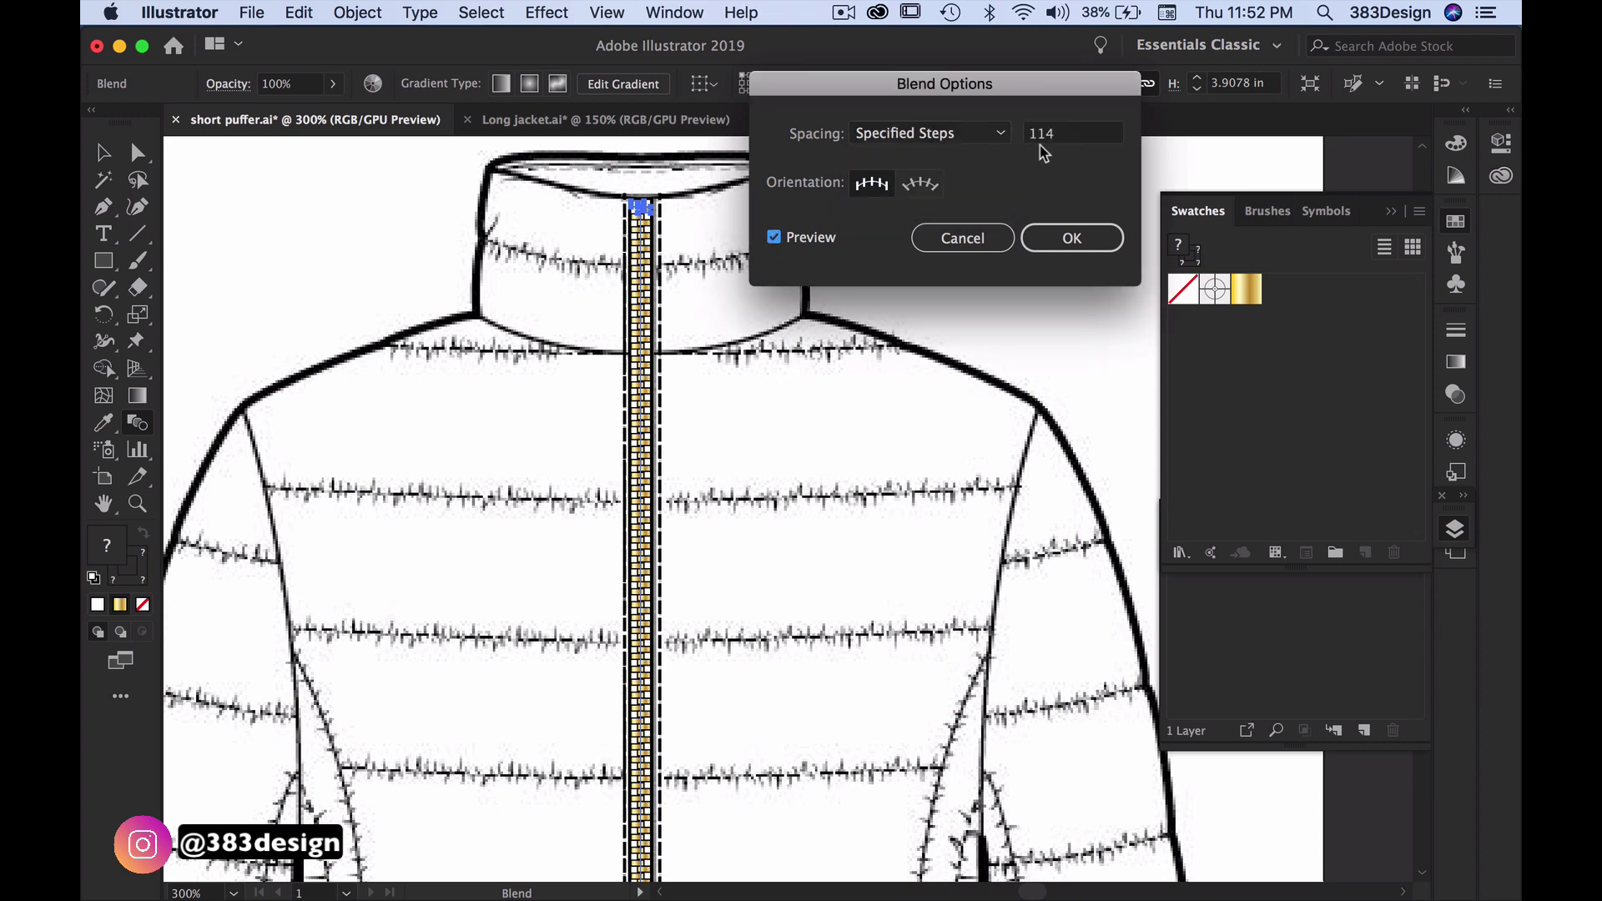
# Try 115 steps for the zipper blend, replace the value with 125, apply it and deselect the zipper
pyautogui.doubleClick(1030, 135)
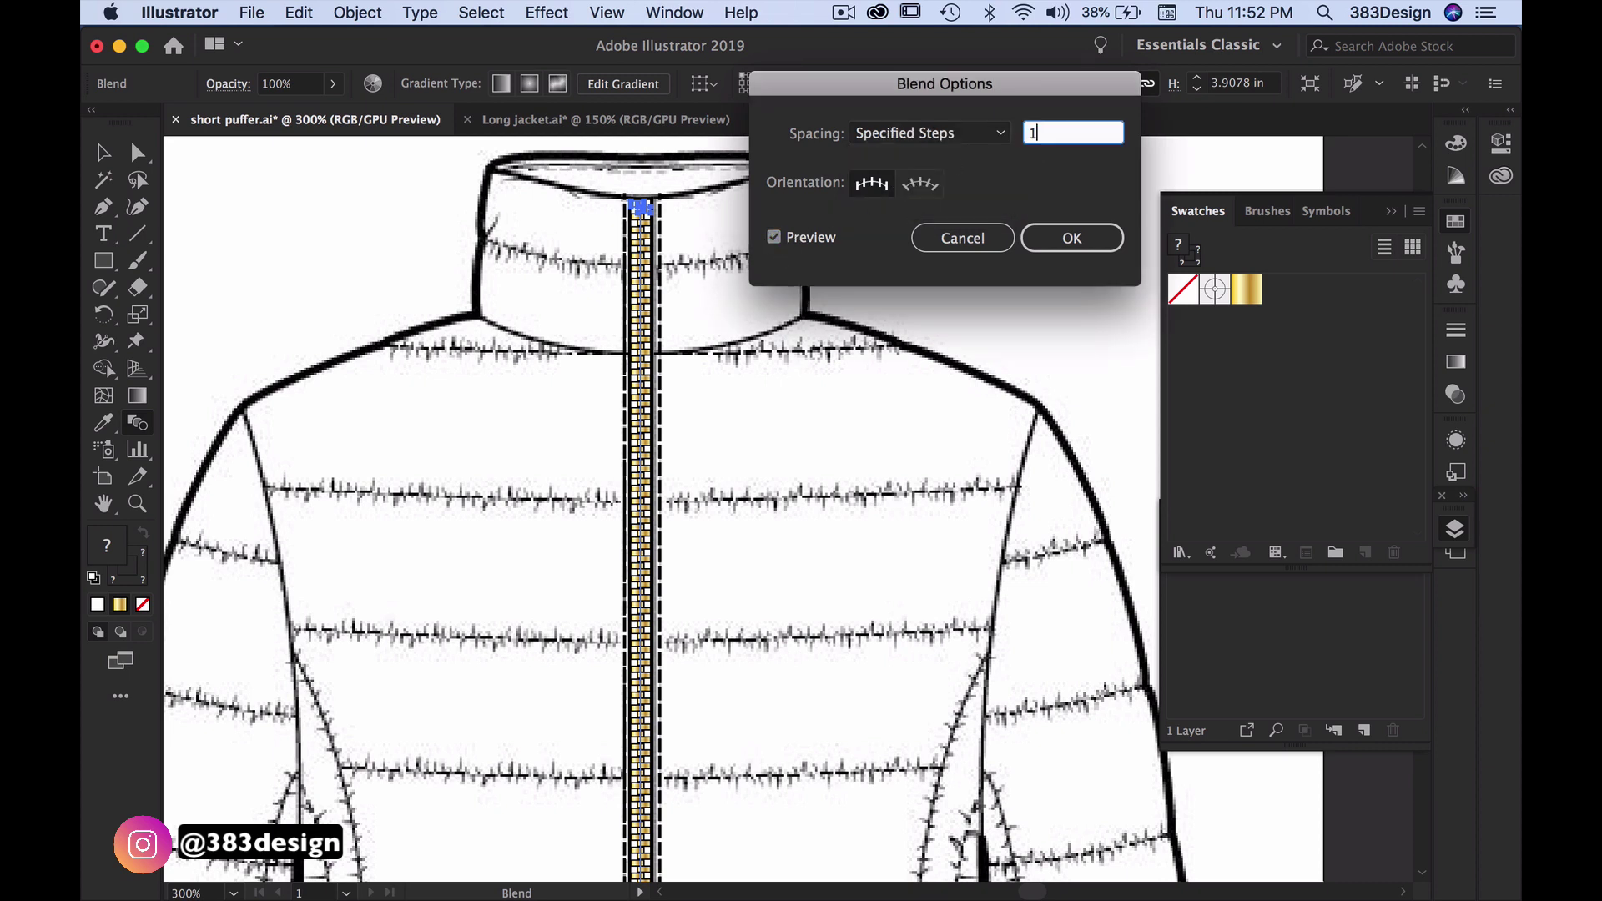
pyautogui.doubleClick(774, 237)
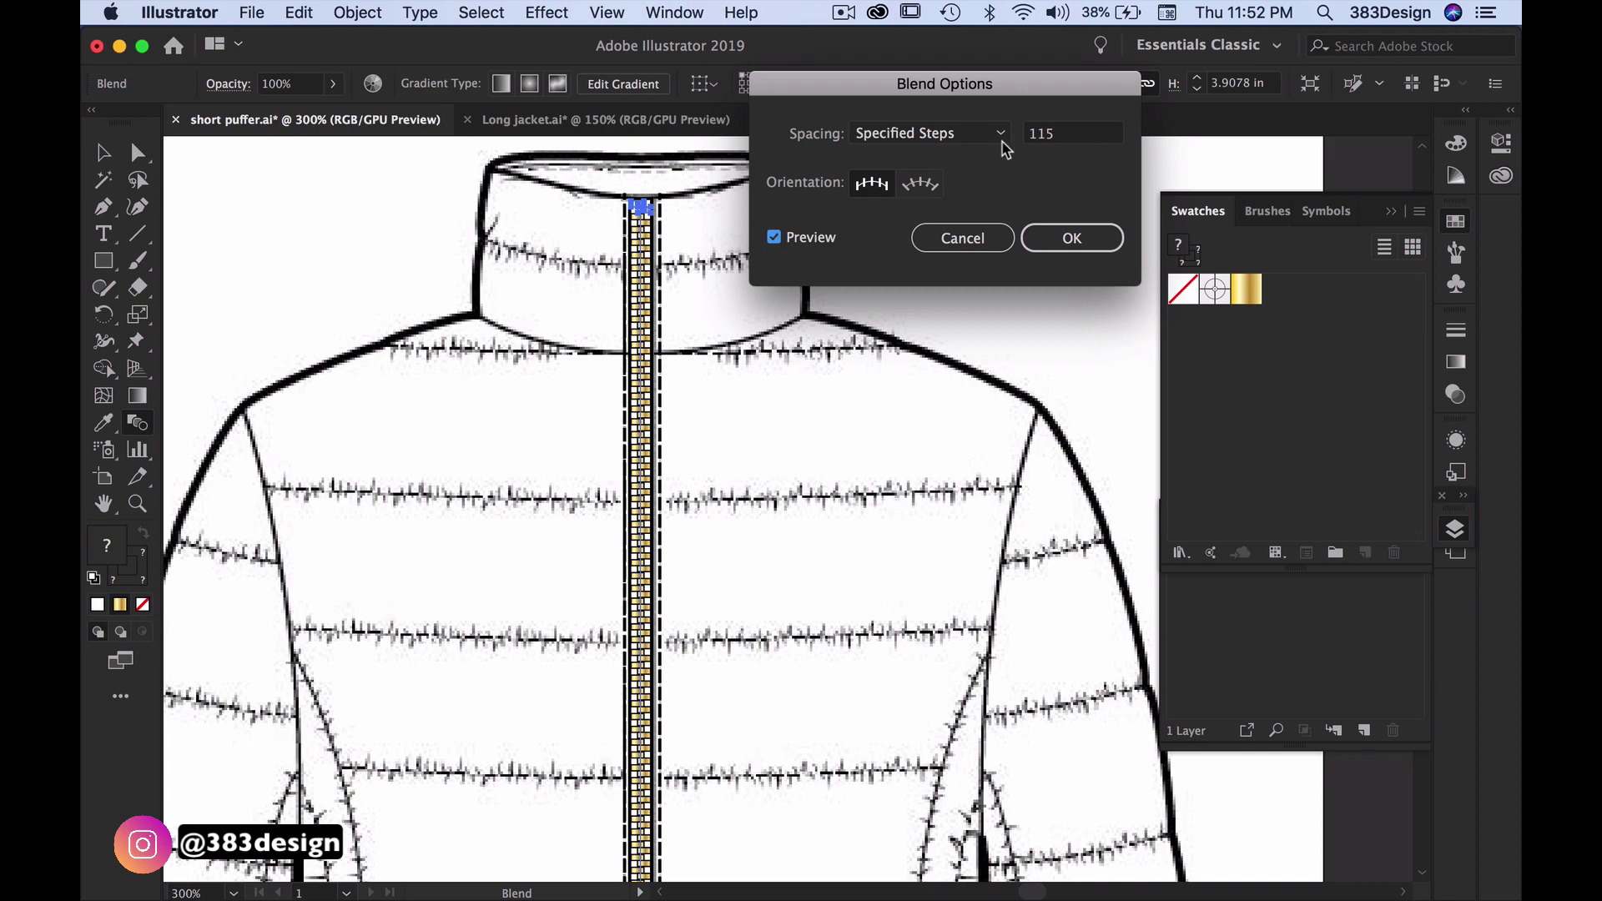
pyautogui.doubleClick(1068, 137)
pyautogui.write('125')
pyautogui.press('Return')
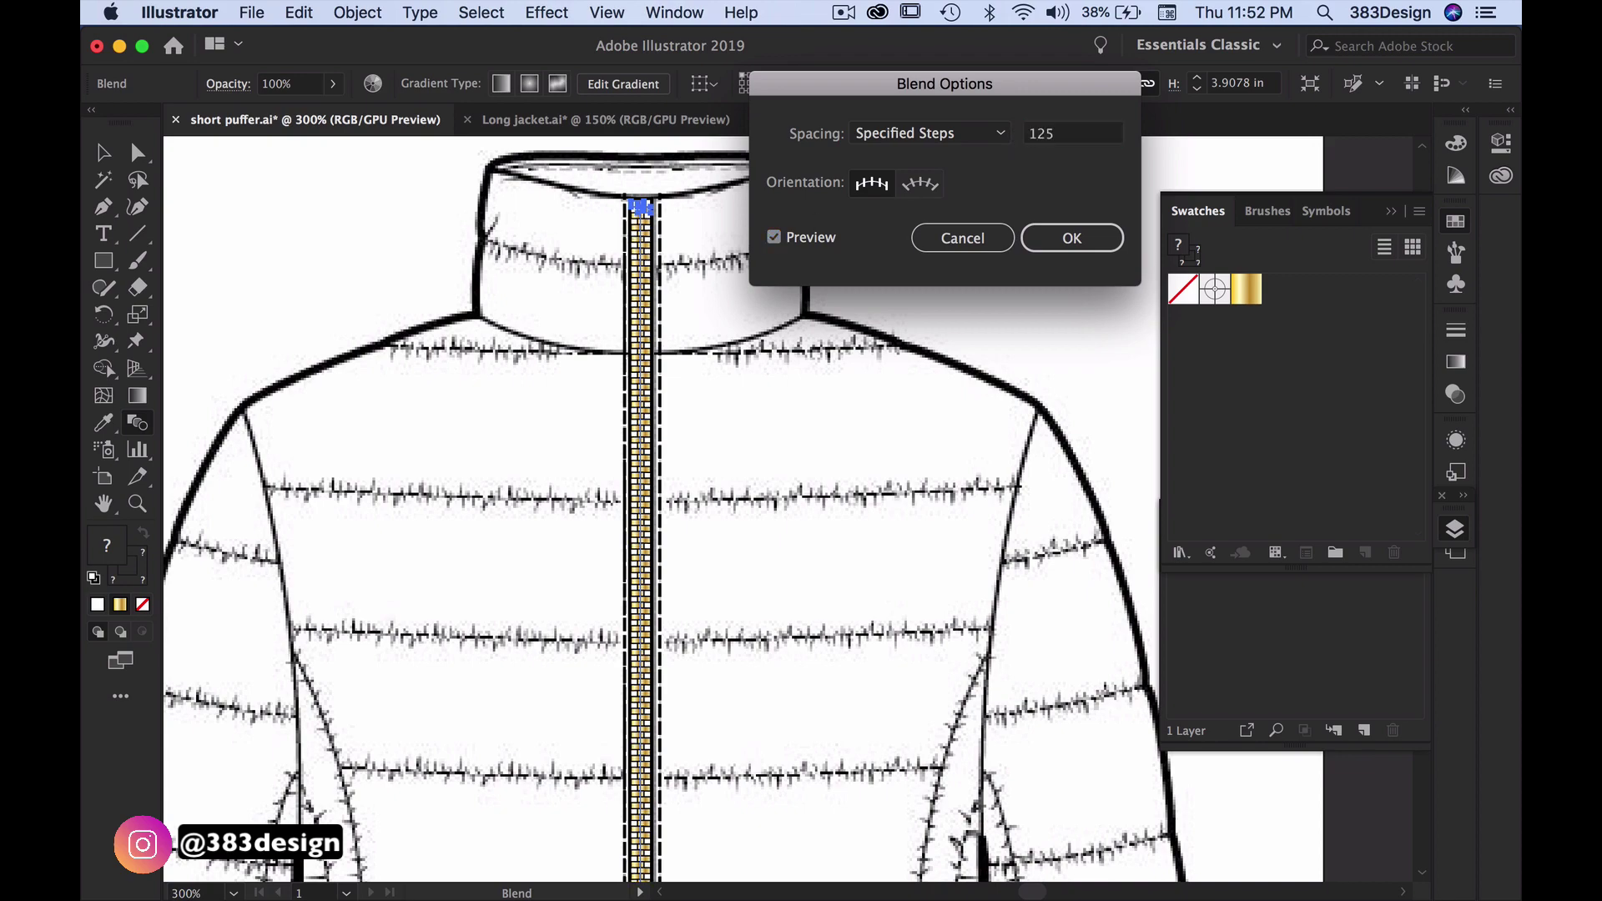
pyautogui.click(919, 292)
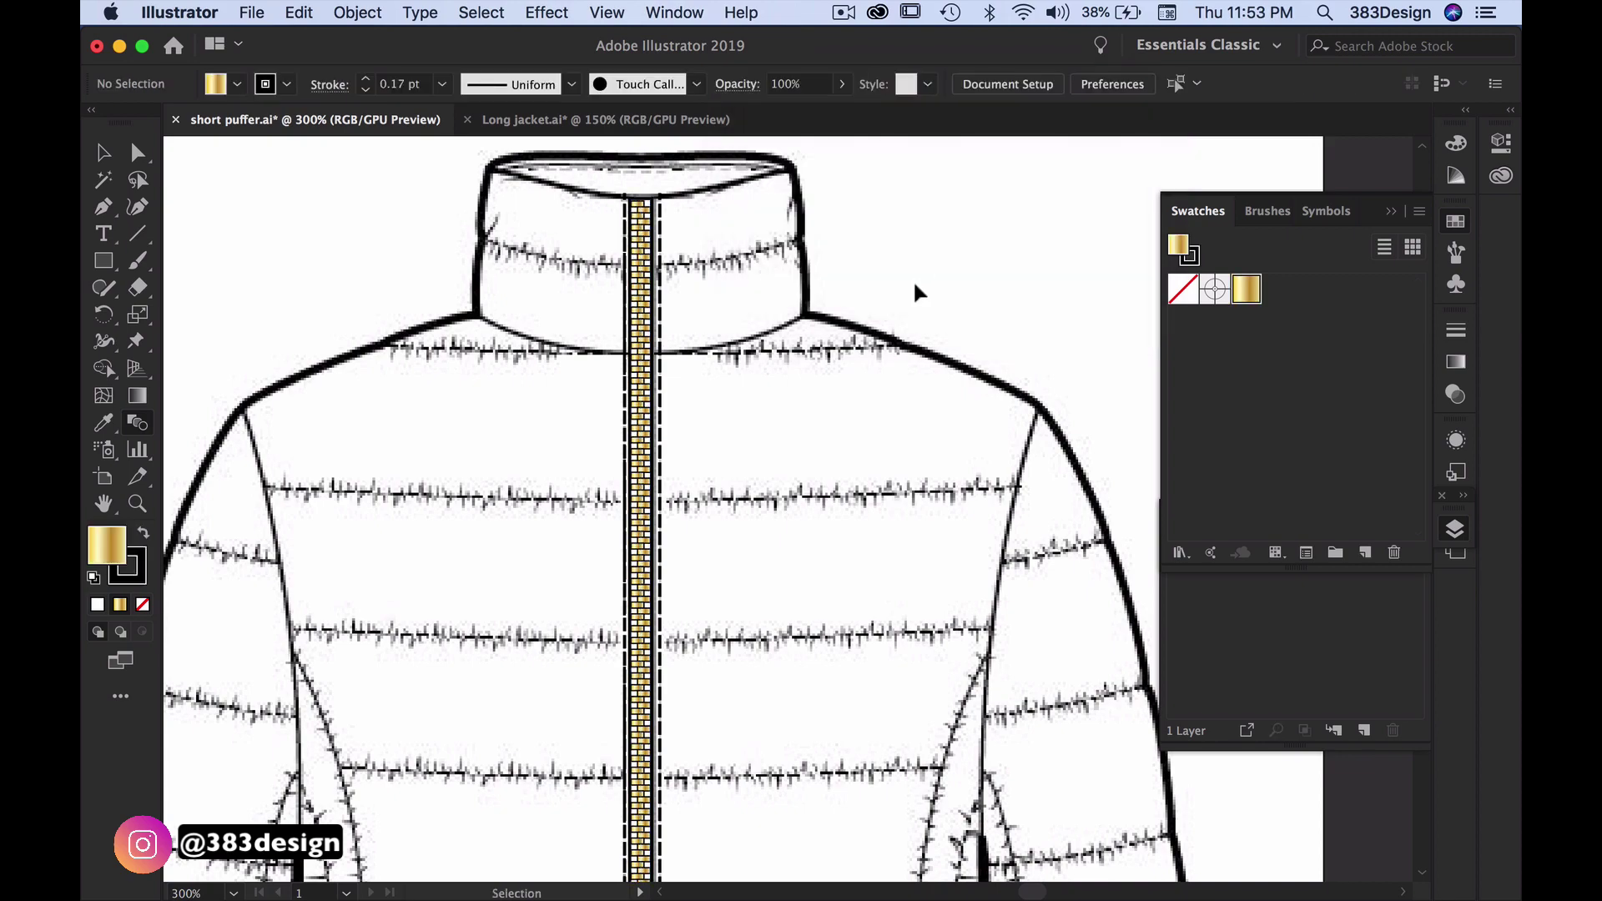